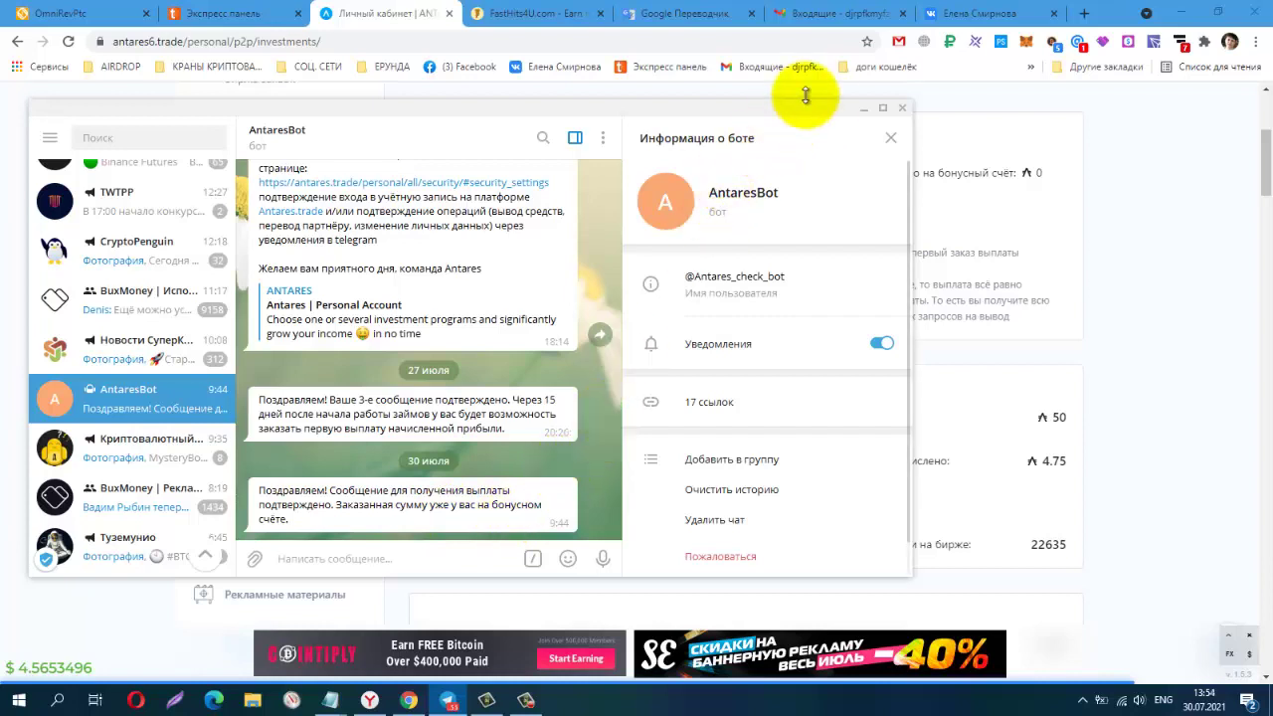
Minimize the Telegram window, view the VKontakte post about the loan, and return to the Antares investments and loans page.
click(865, 109)
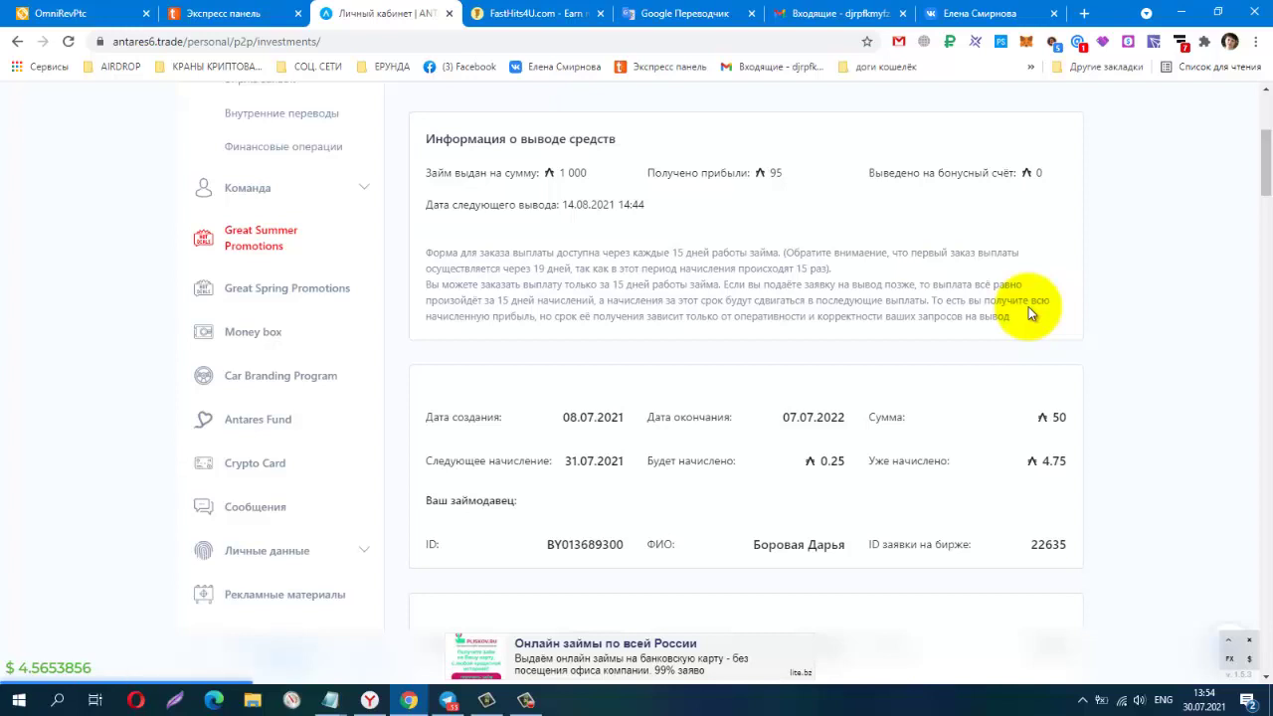
click(988, 13)
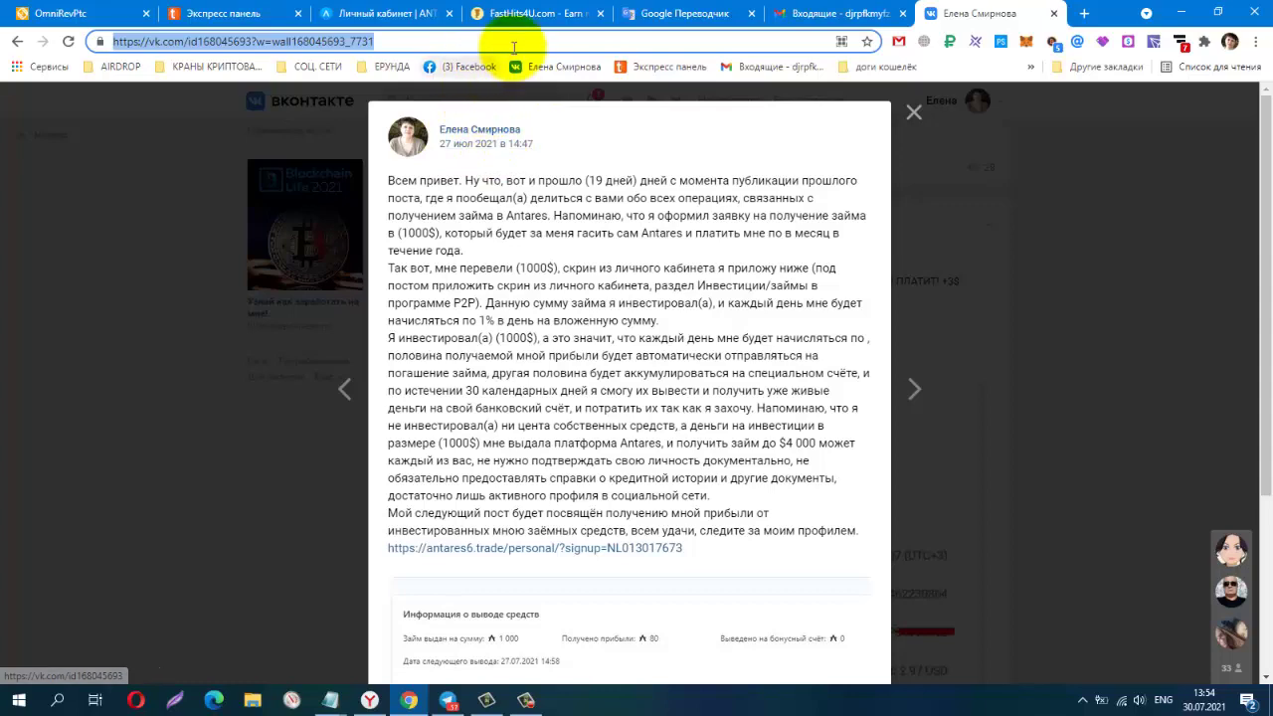
click(396, 13)
scroll(836, 423, down, 5)
scroll(839, 425, up, 10)
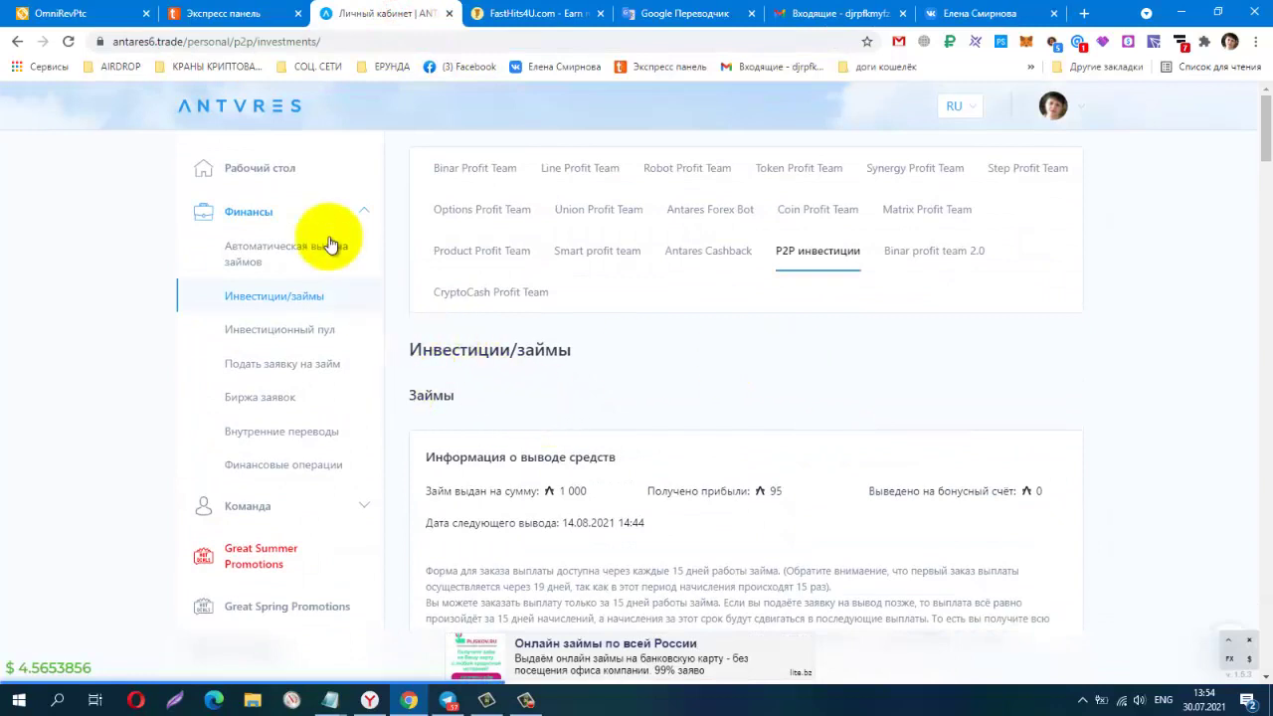
Go to the P2P investments dashboard and open the funds withdrawal page from the bonus account.
click(260, 168)
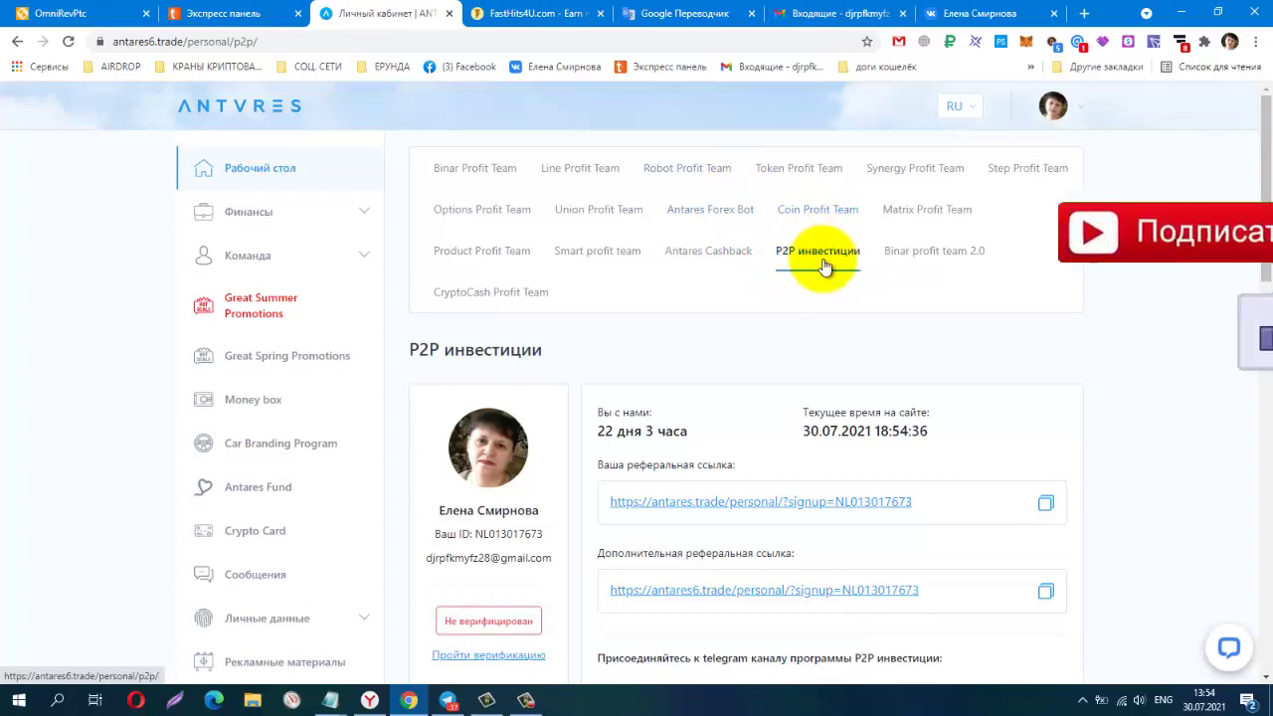
scroll(1268, 299, down, 1)
scroll(1269, 298, down, 1)
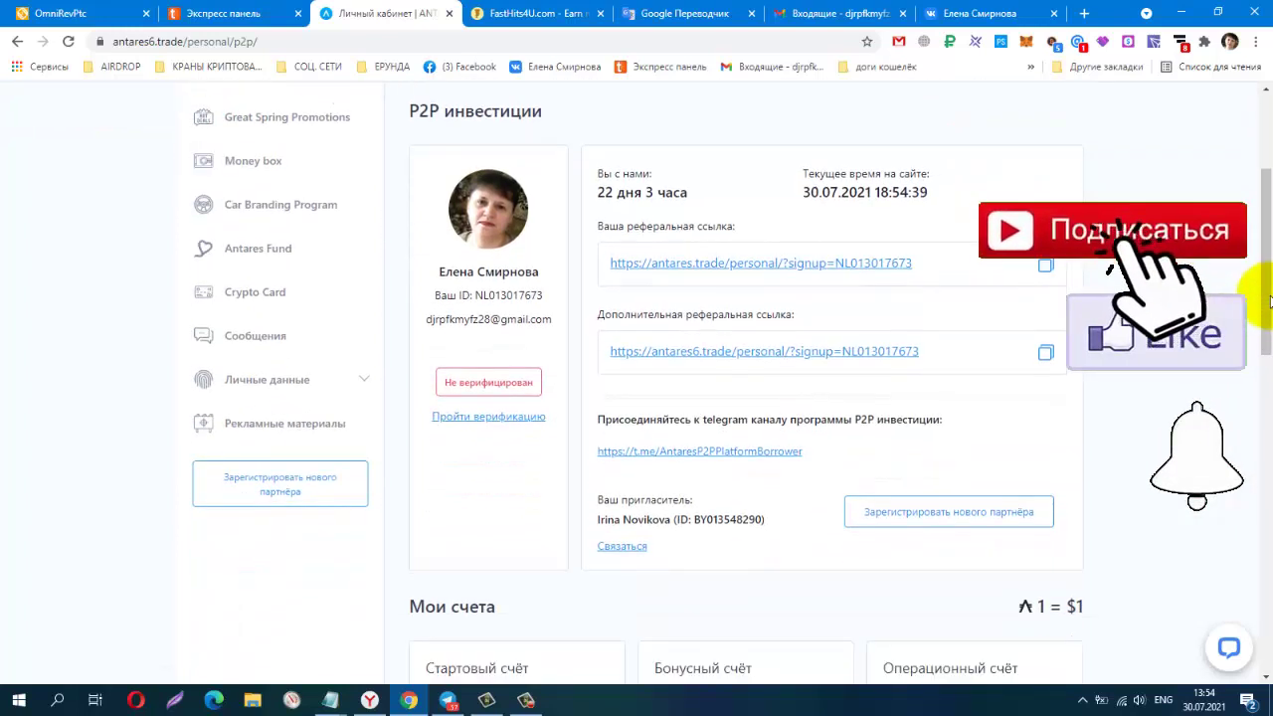
scroll(1269, 299, down, 2)
scroll(1268, 300, down, 2)
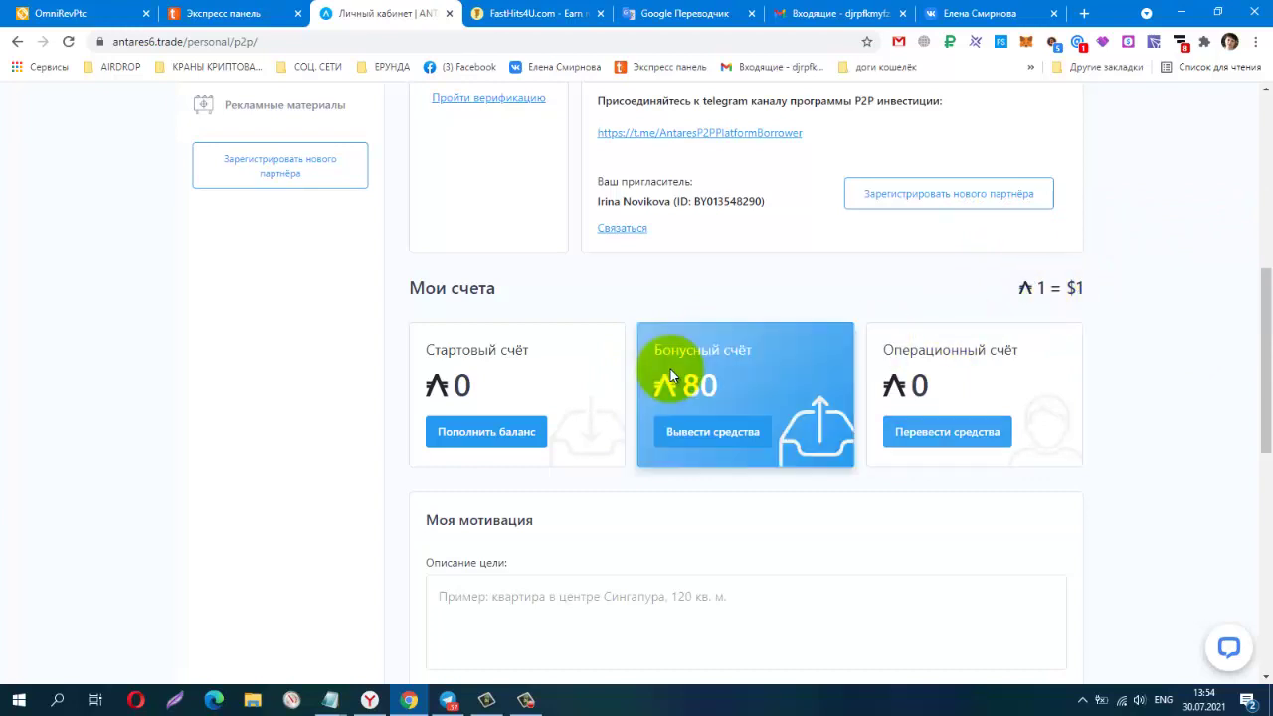
click(696, 447)
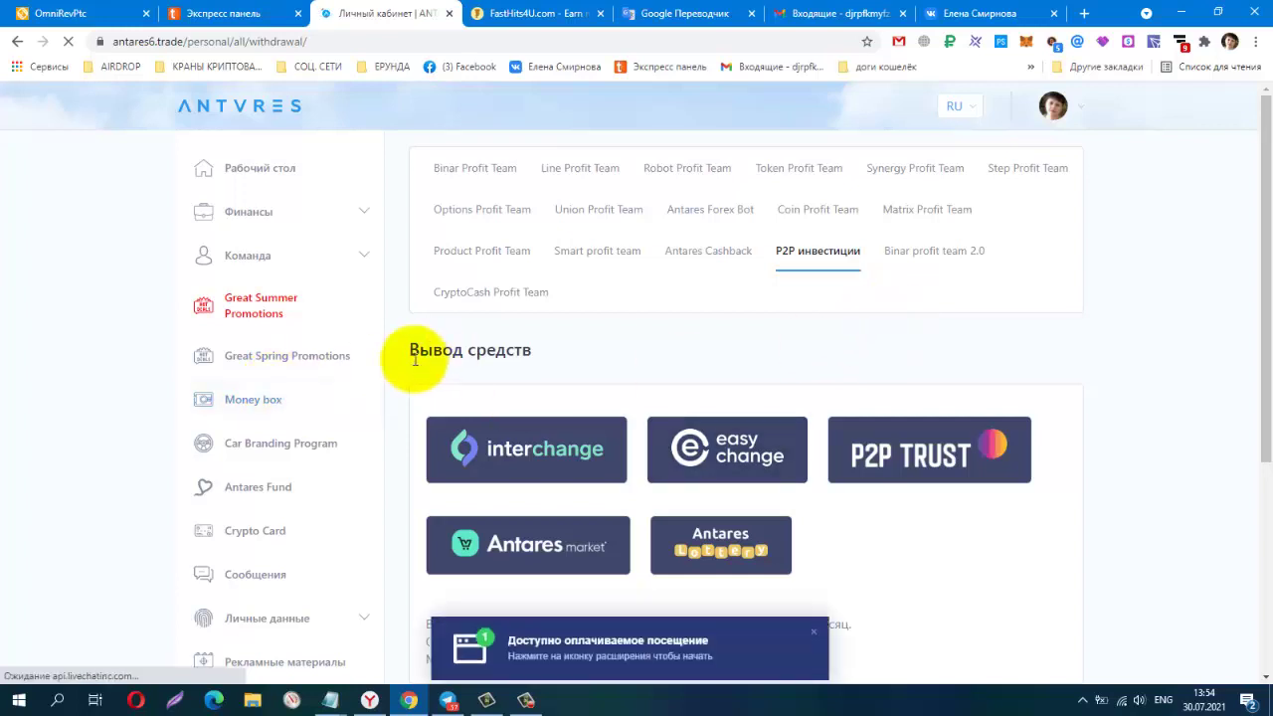
Choose Interchange as the withdrawal service and set the currency to USD Payeer.
scroll(1121, 338, down, 3)
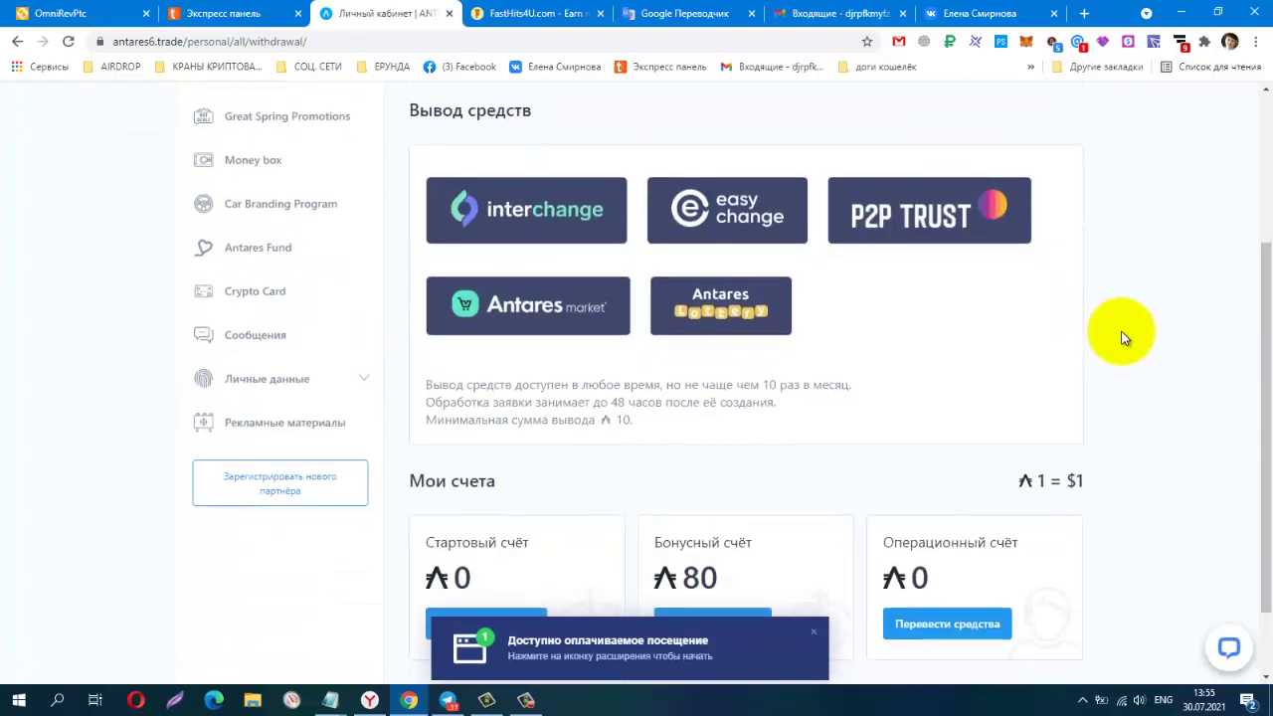
scroll(1121, 338, up, 2)
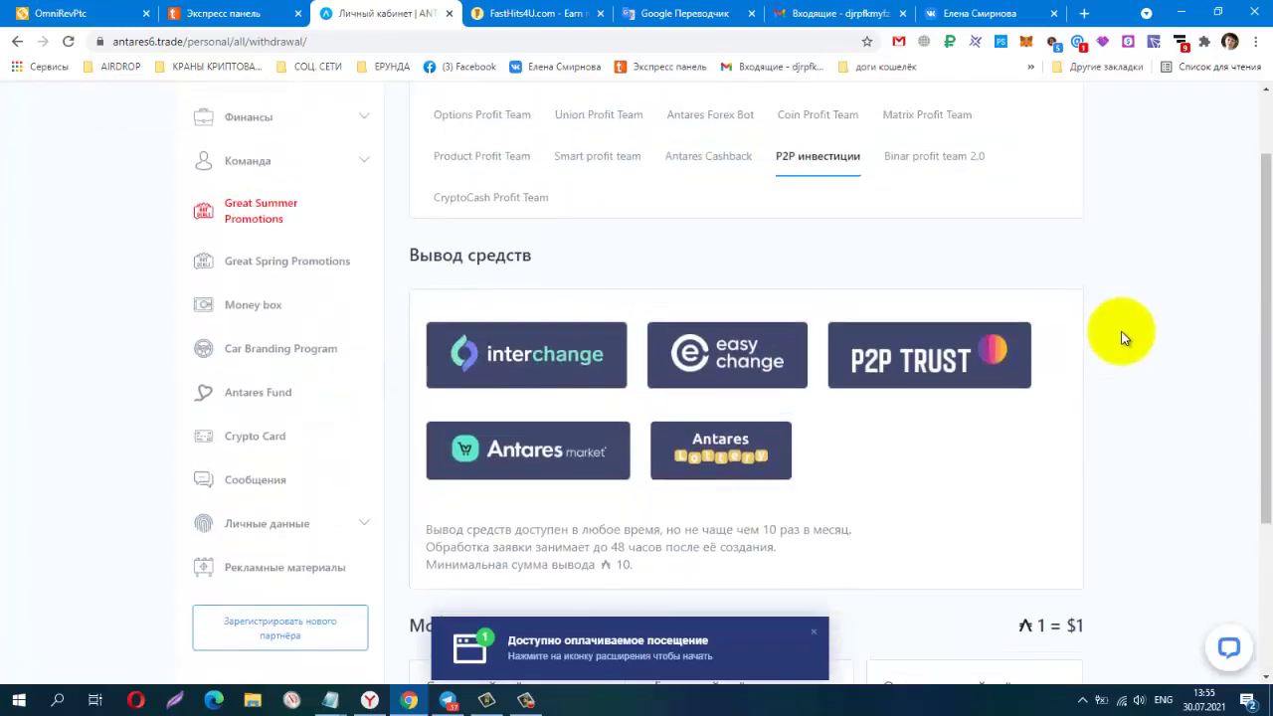
click(559, 363)
scroll(559, 363, down, 1)
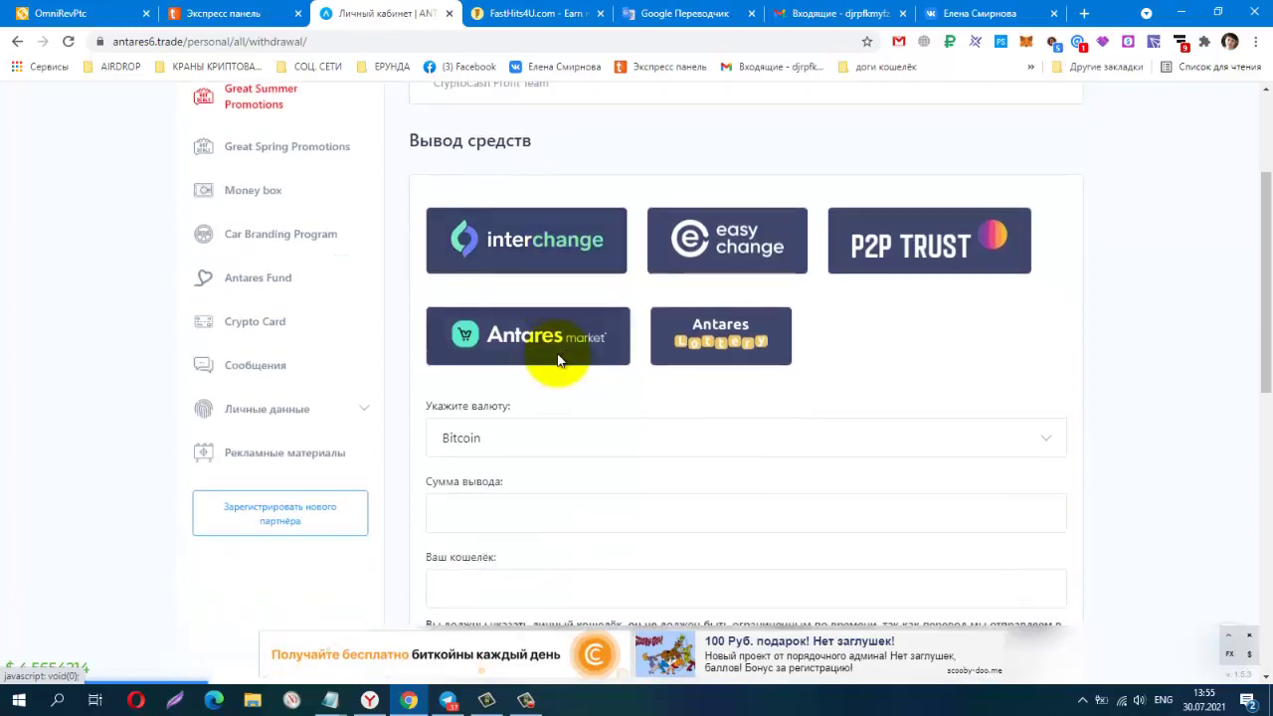
scroll(560, 360, down, 2)
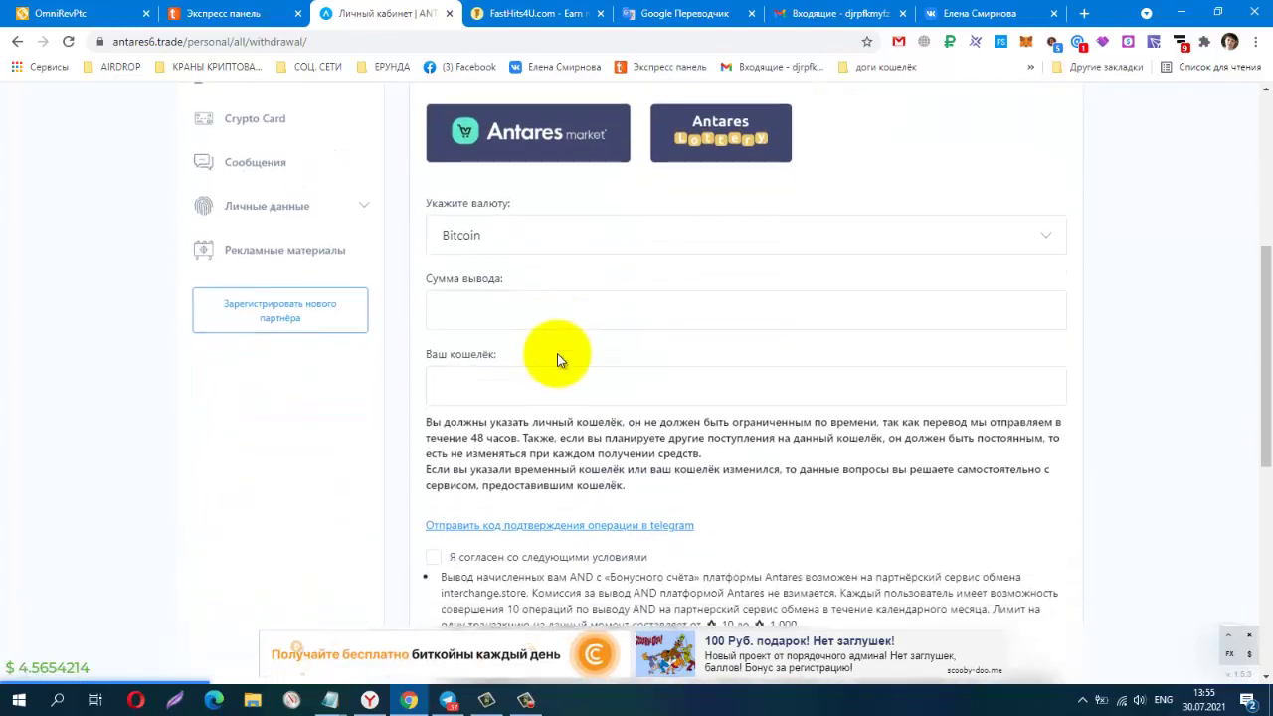
click(1035, 238)
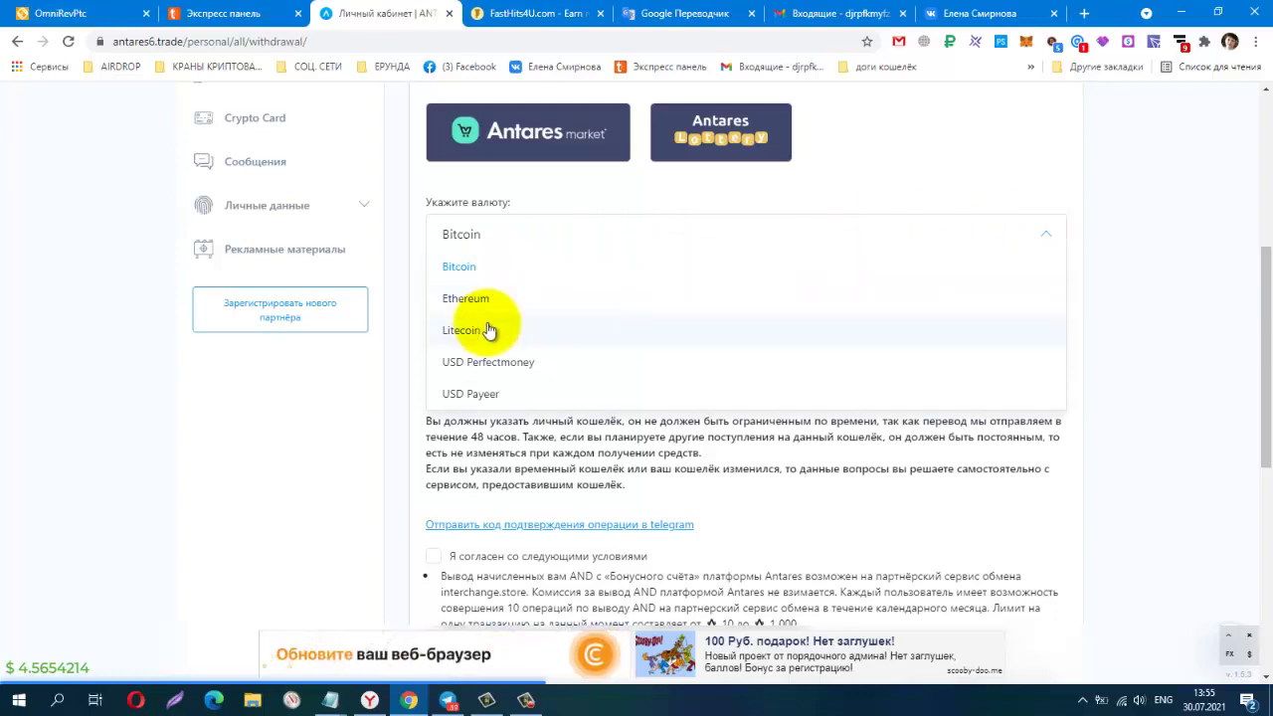
click(492, 395)
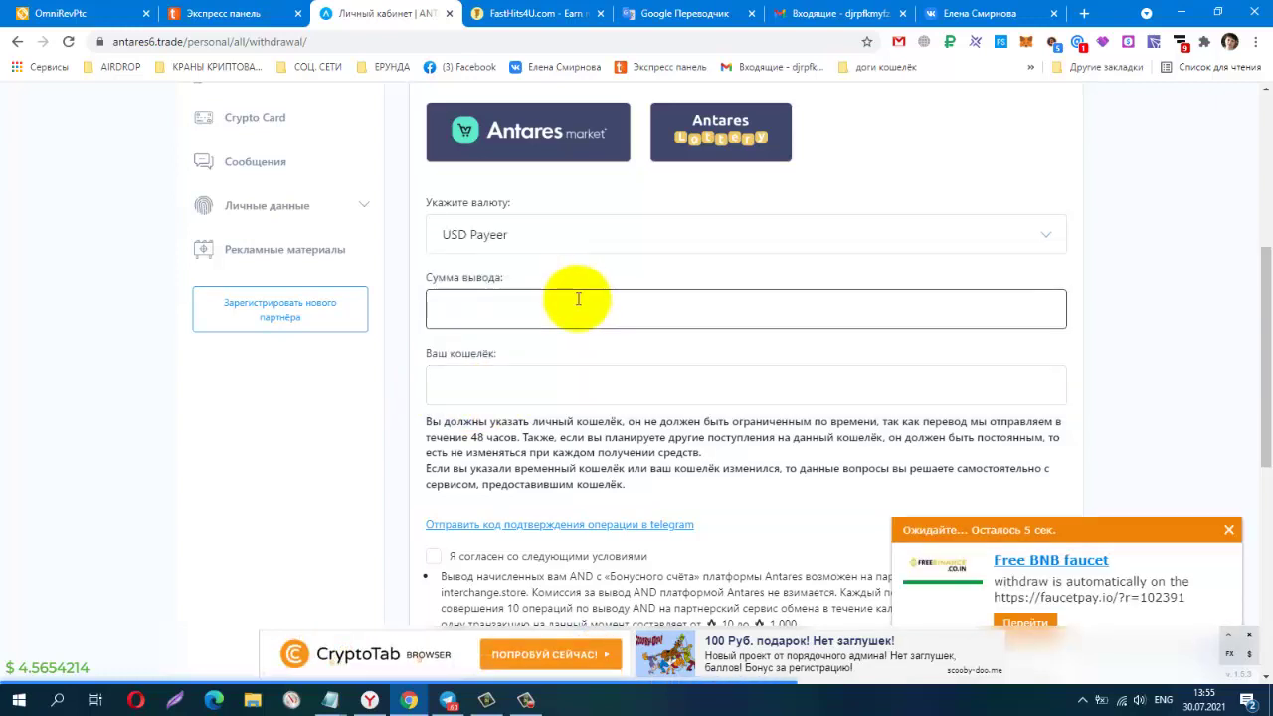
Set the withdrawal amount to 80 and enter the Payeer wallet number.
scroll(577, 298, down, 5)
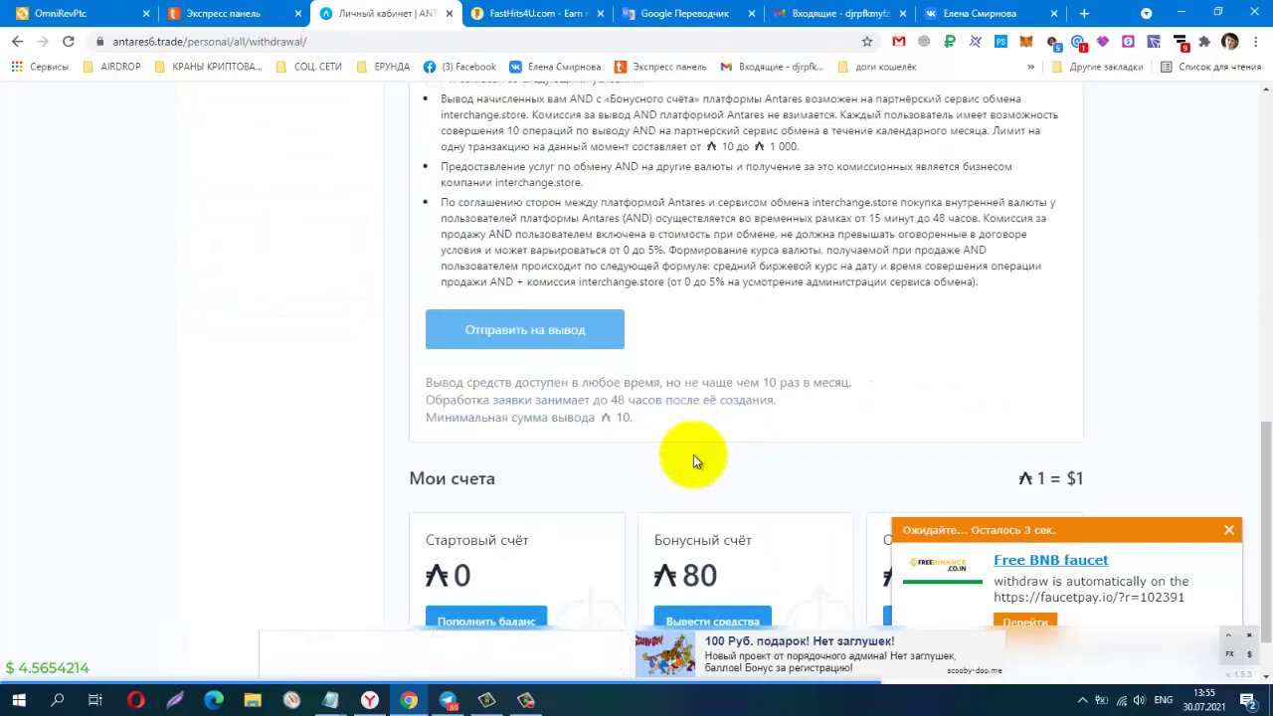
scroll(686, 417, up, 3)
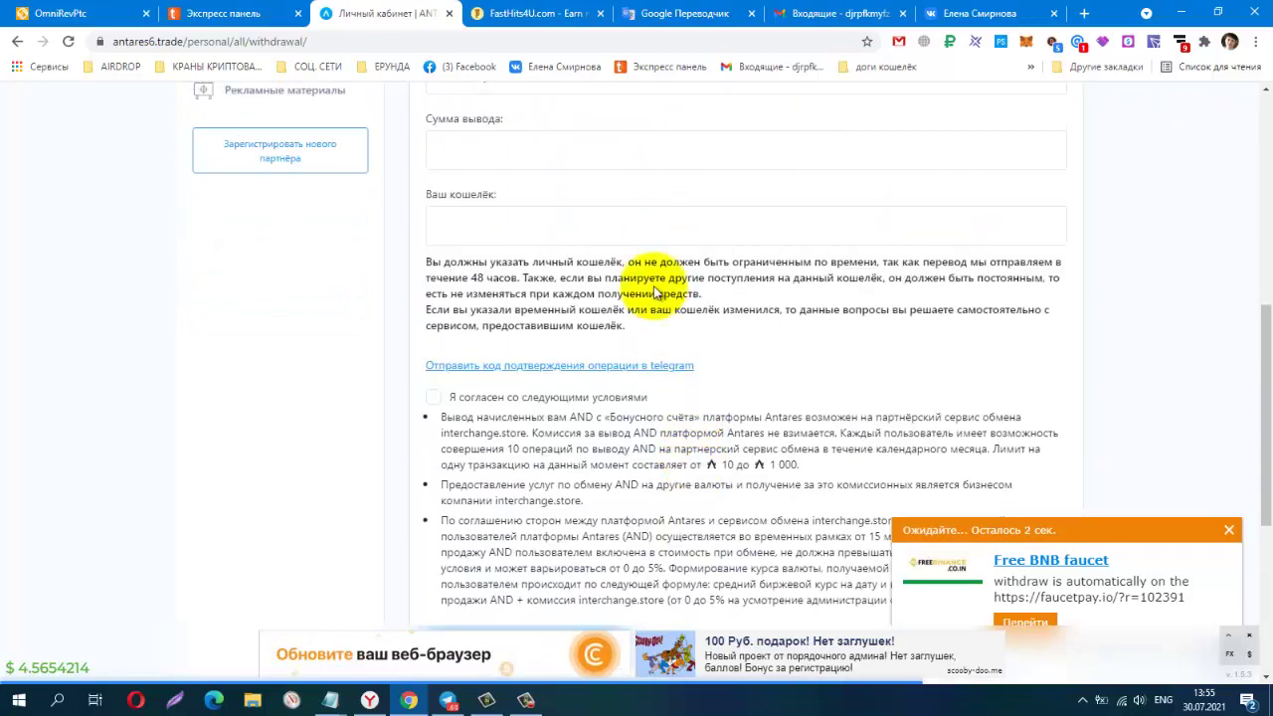
click(669, 153)
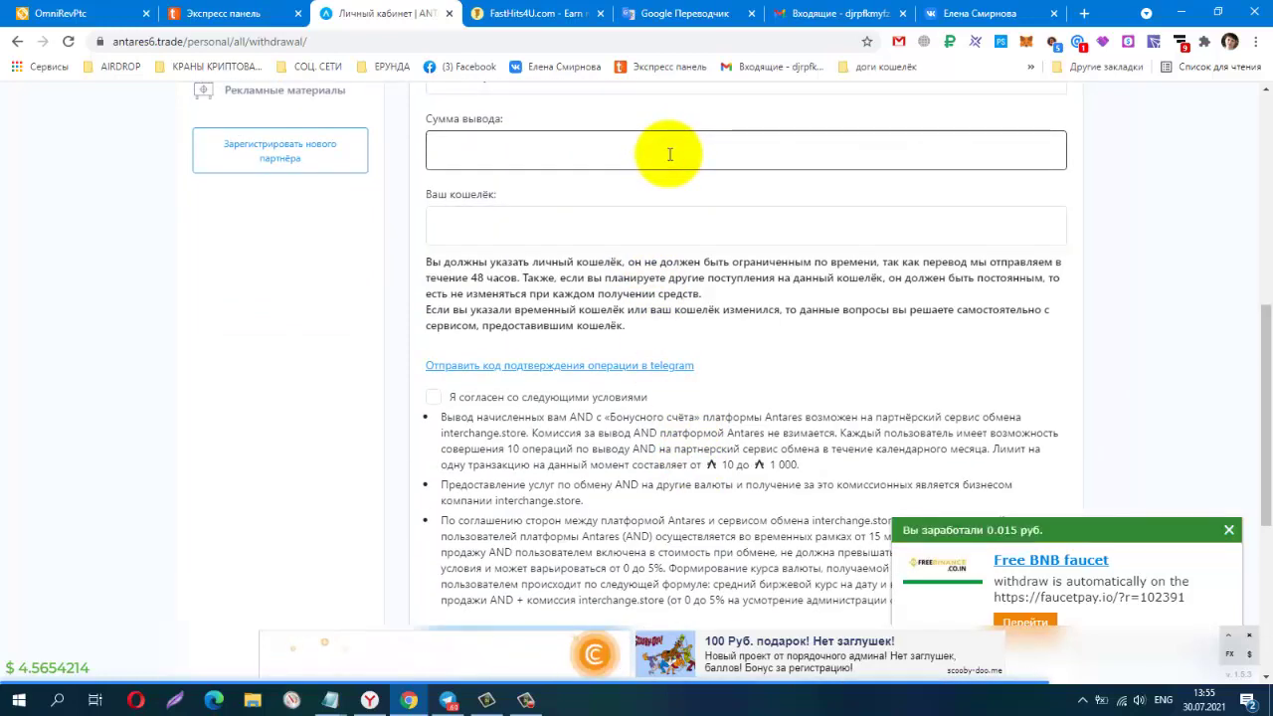
text(80)
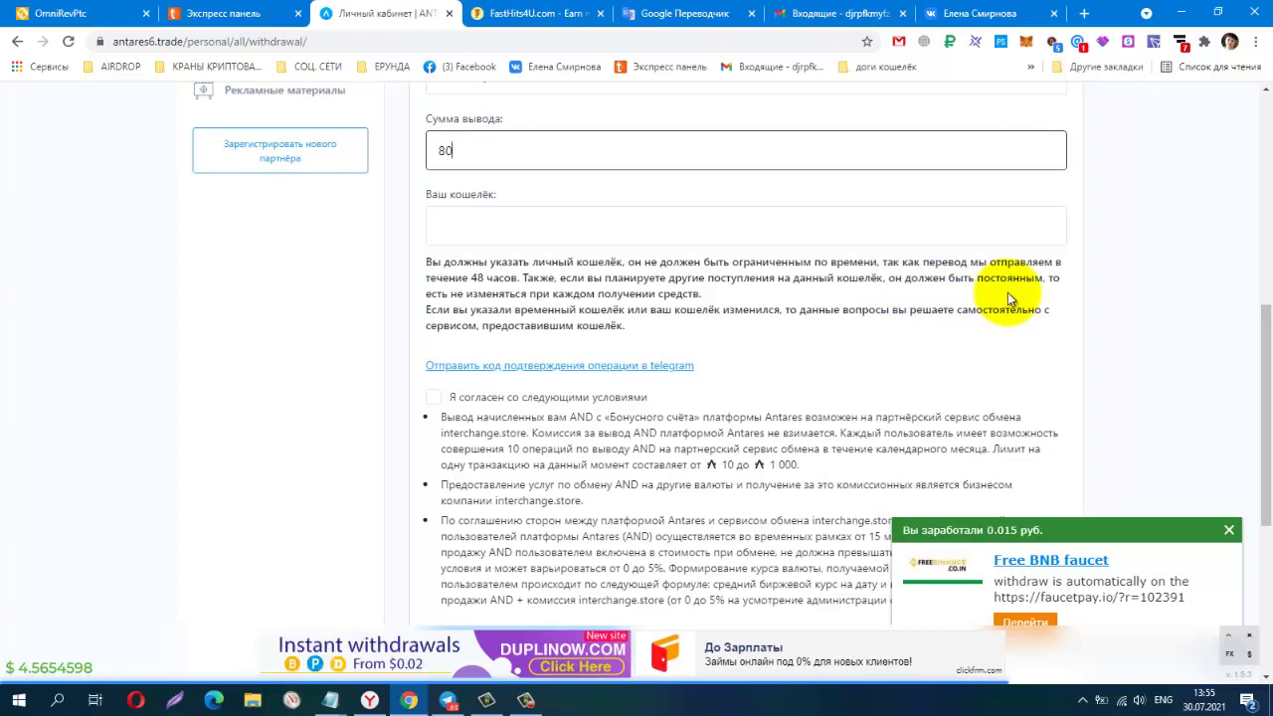
click(841, 221)
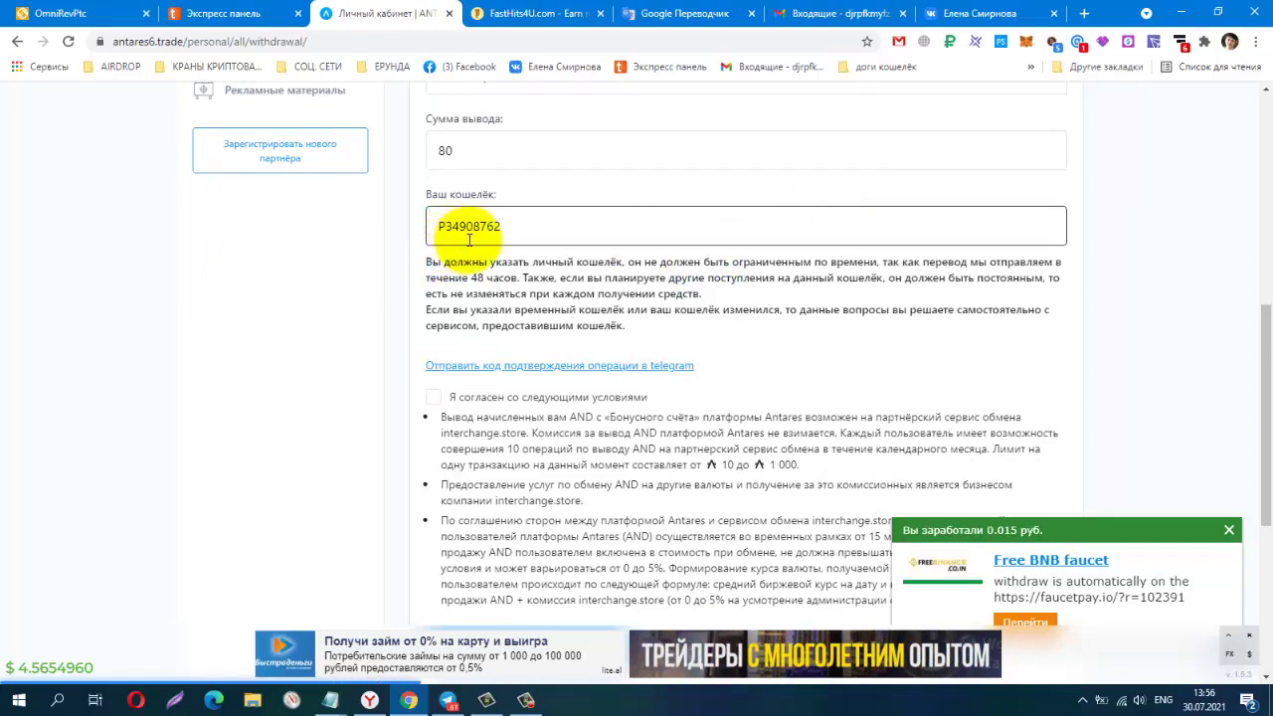
Agree to the withdrawal conditions and request the operation confirmation code through Telegram.
scroll(867, 227, down, 1)
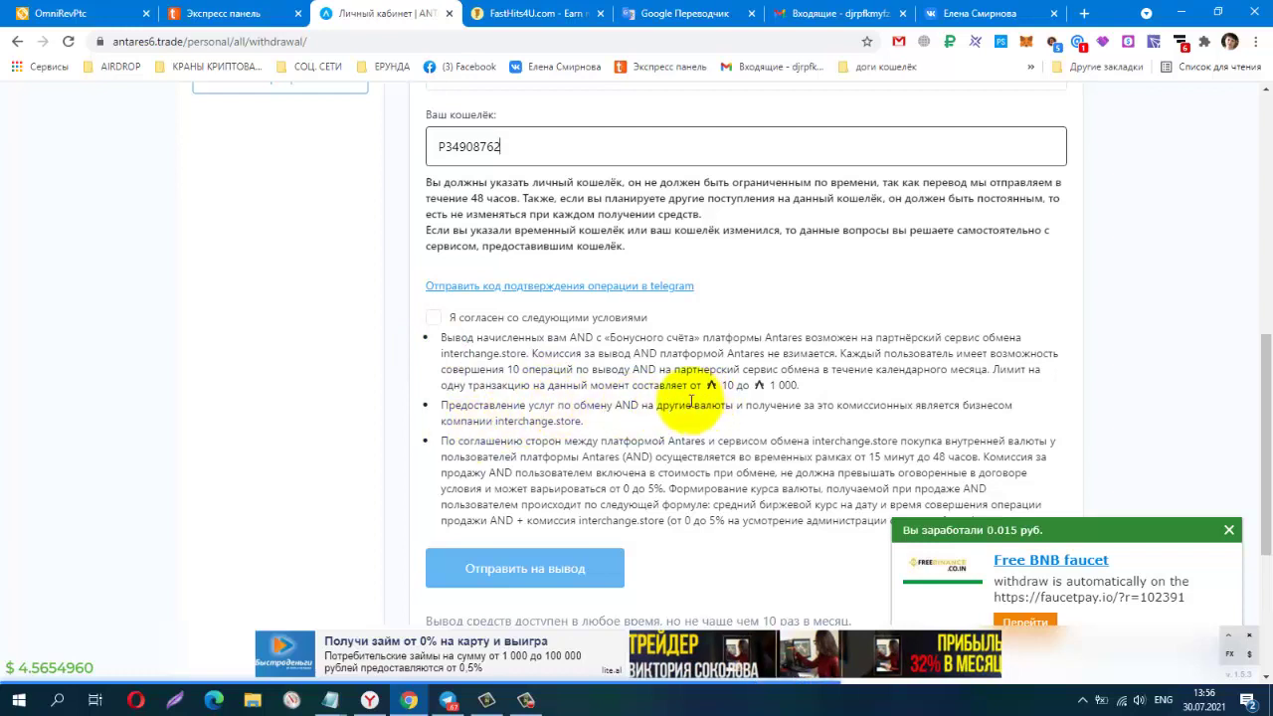
click(433, 320)
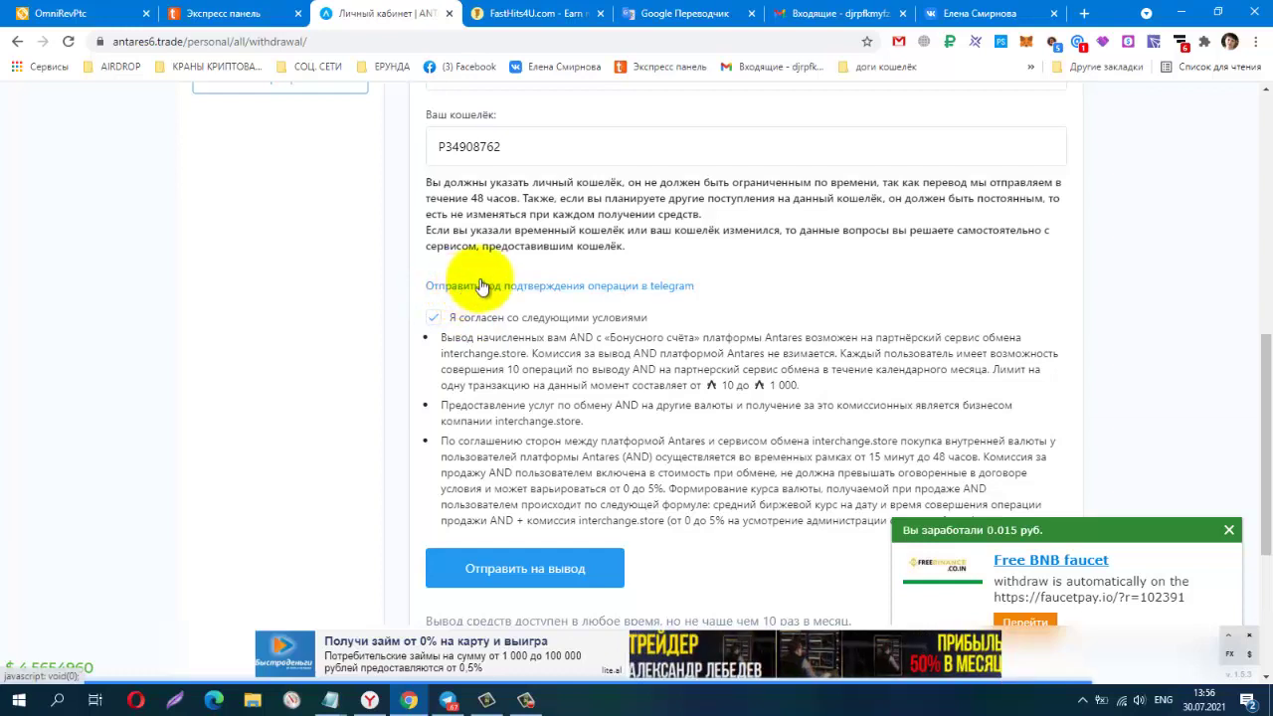
click(644, 290)
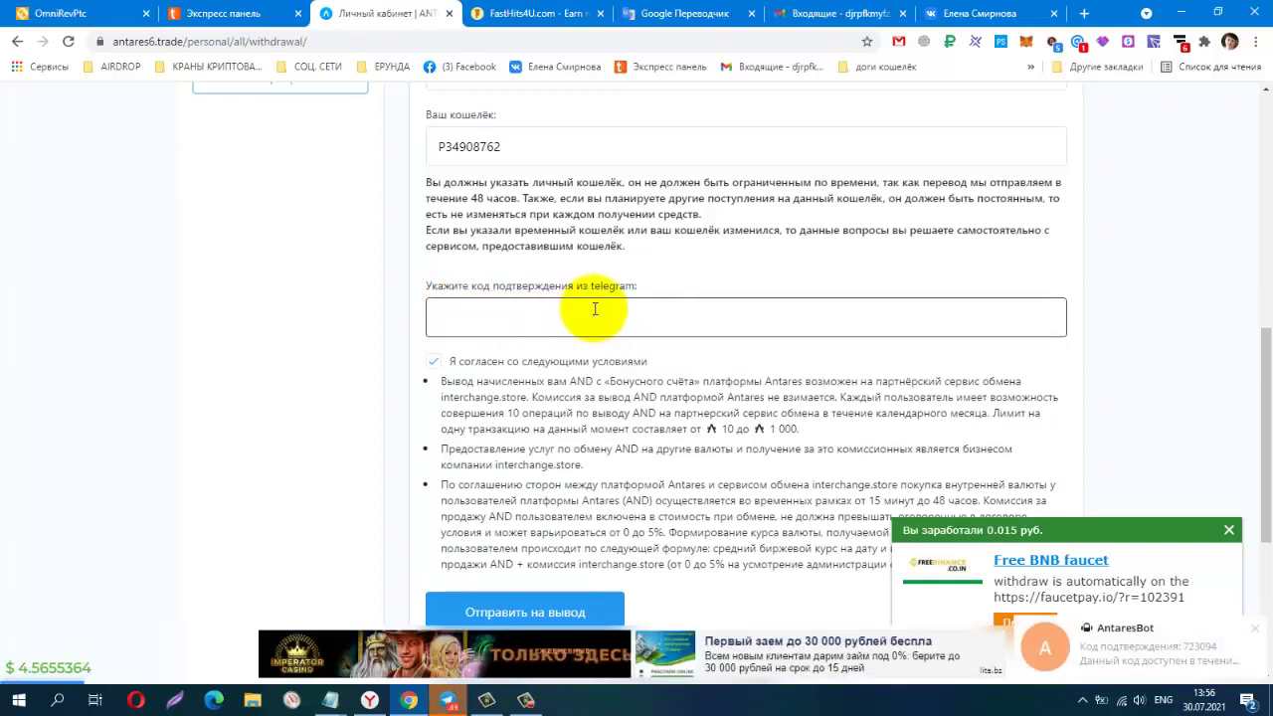
Copy the confirmation code from the AntaresBot chat in Telegram and paste it into the withdrawal form's confirmation code field.
click(1134, 652)
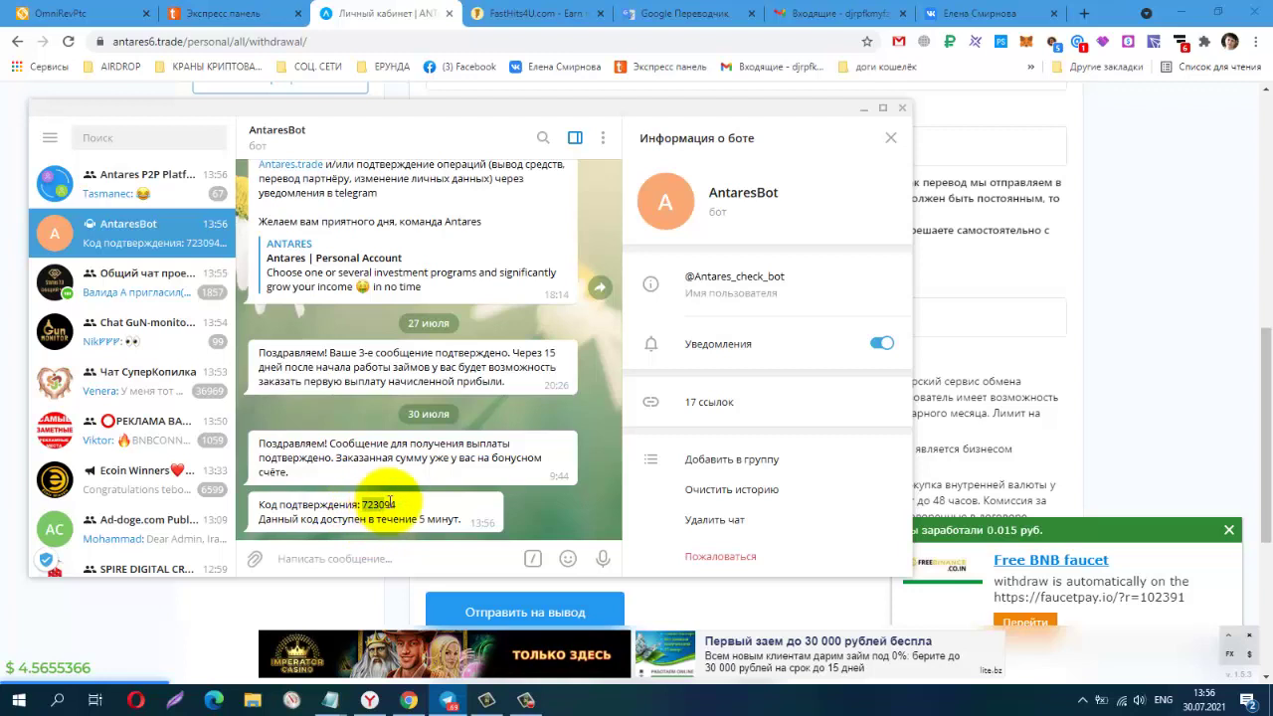
drag(390, 502, 394, 504)
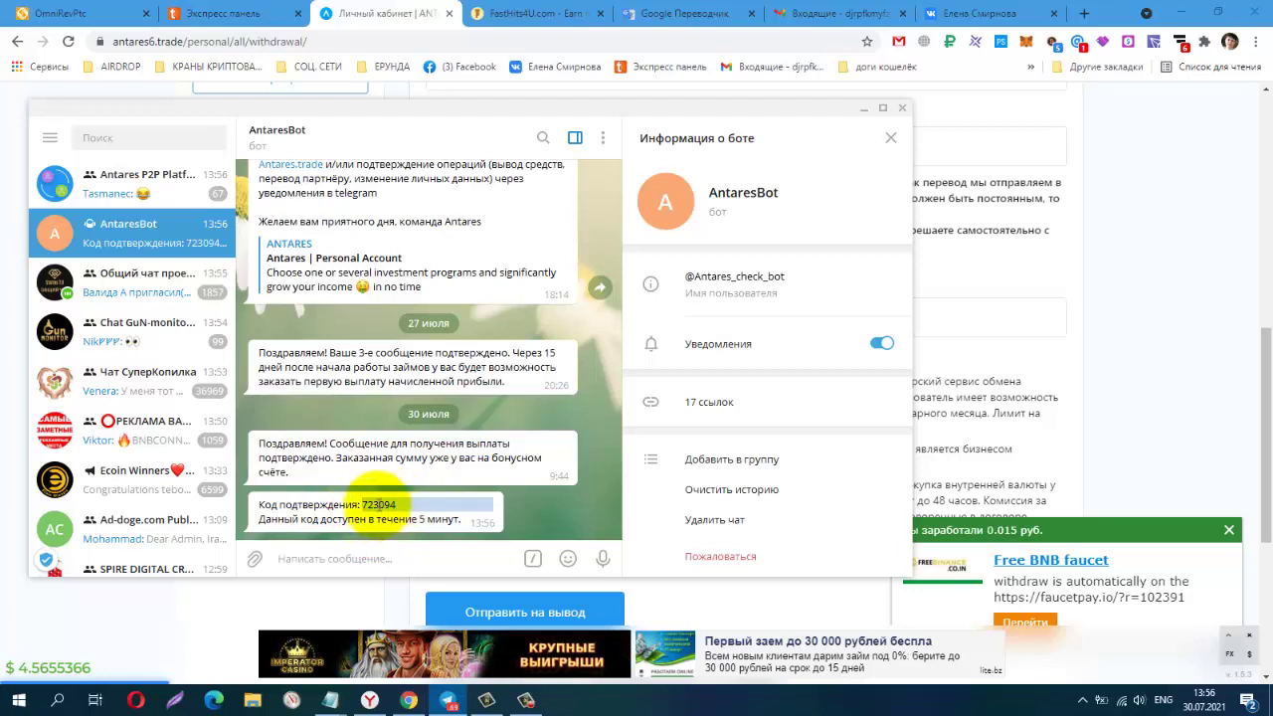
right_click(386, 501)
click(415, 333)
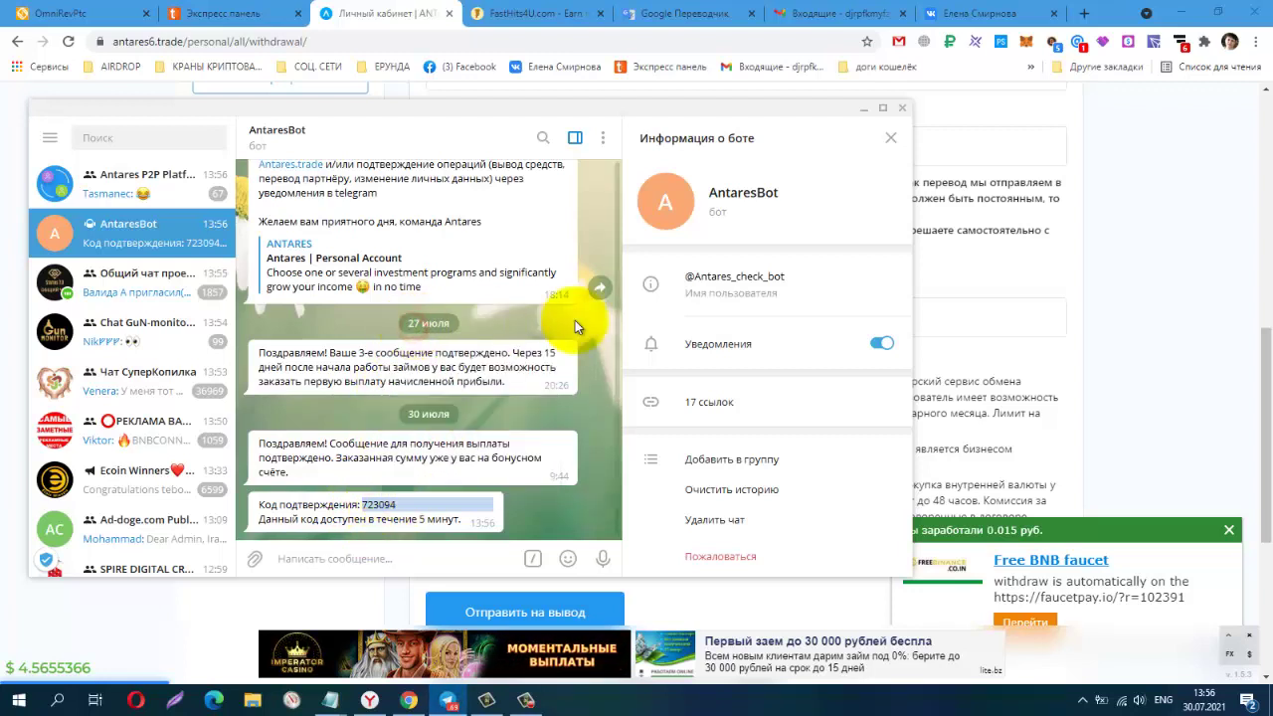
click(864, 108)
right_click(450, 318)
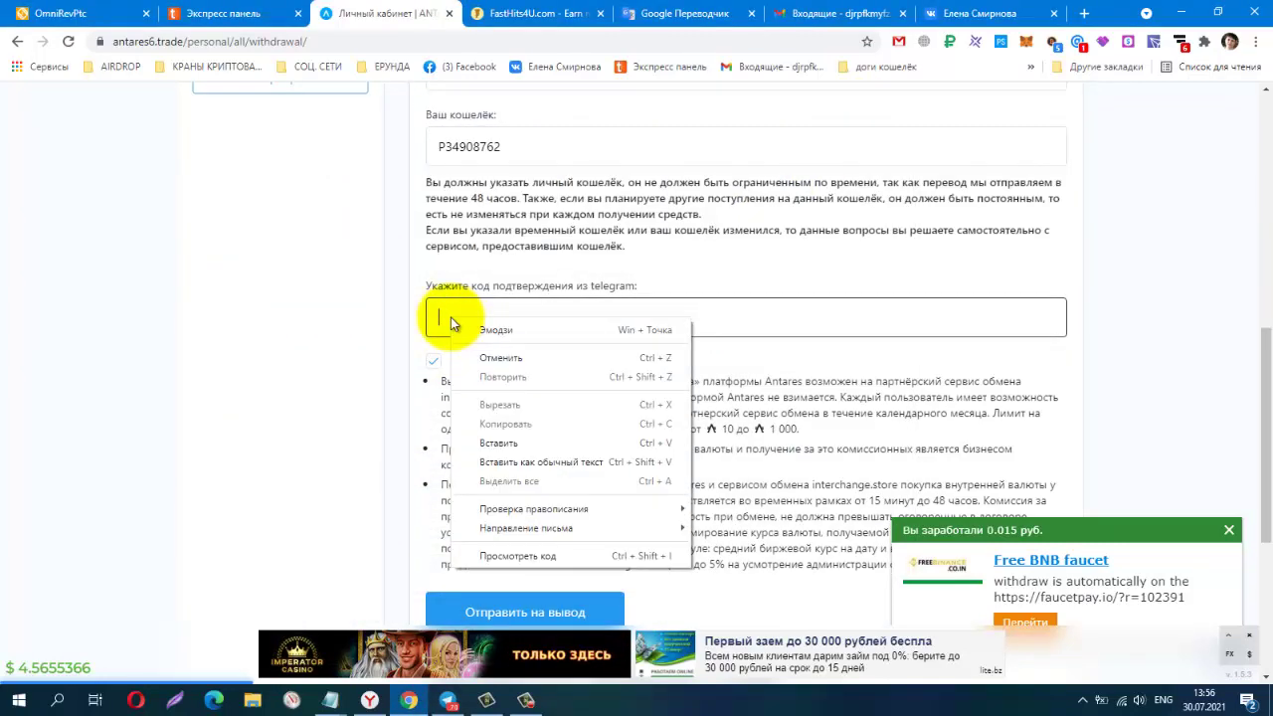
click(464, 431)
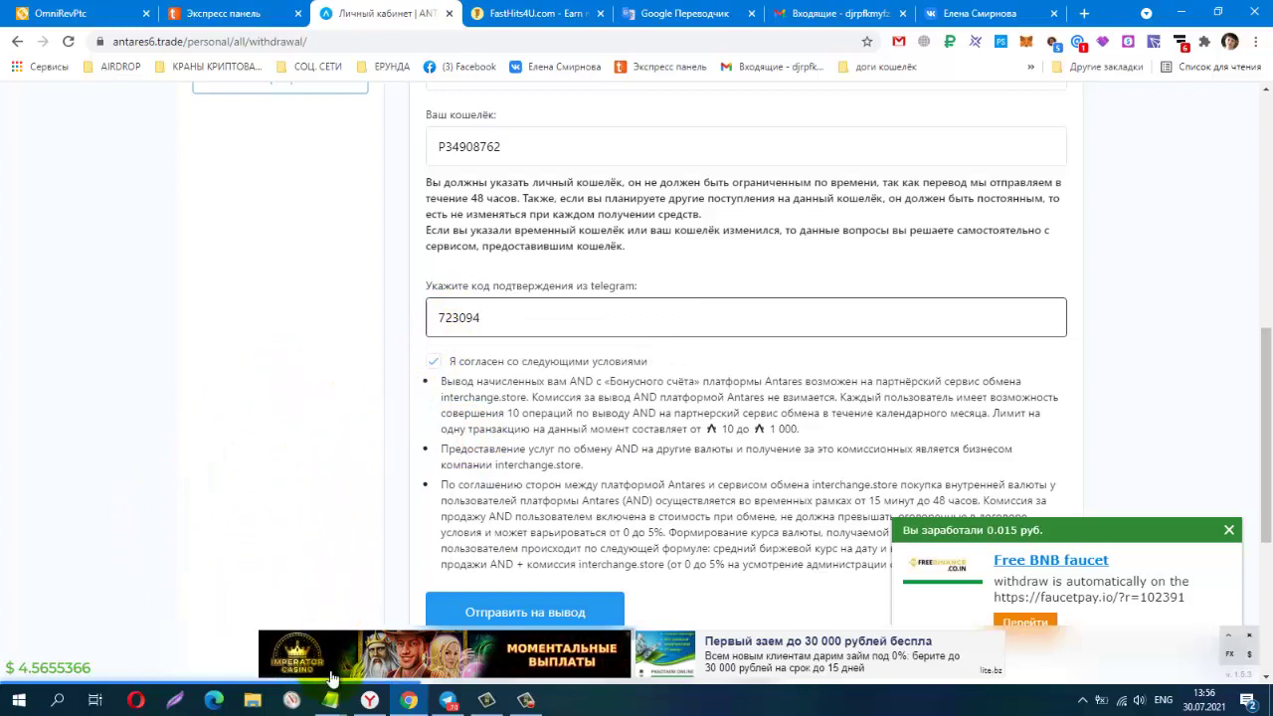
Recheck the confirmation code in the AntaresBot chat and paste it again in the form's Telegram confirmation code field.
click(449, 703)
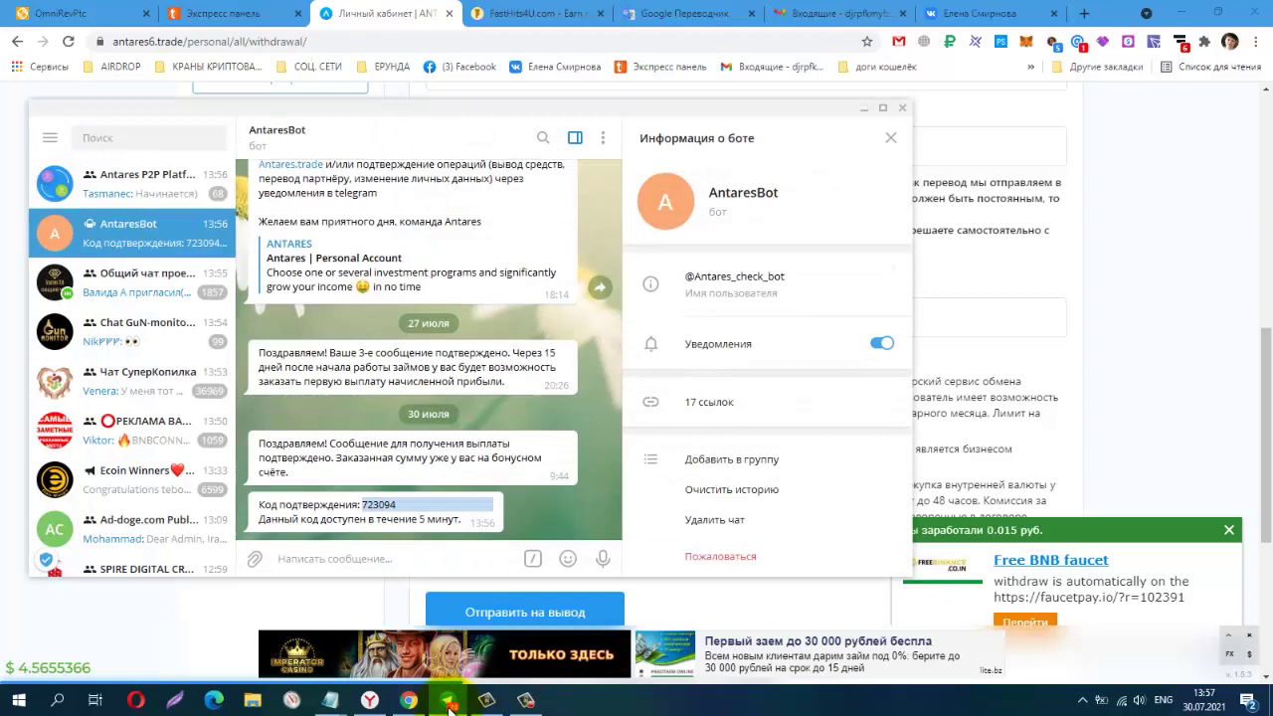
click(858, 108)
click(489, 318)
key(ctrl+v)
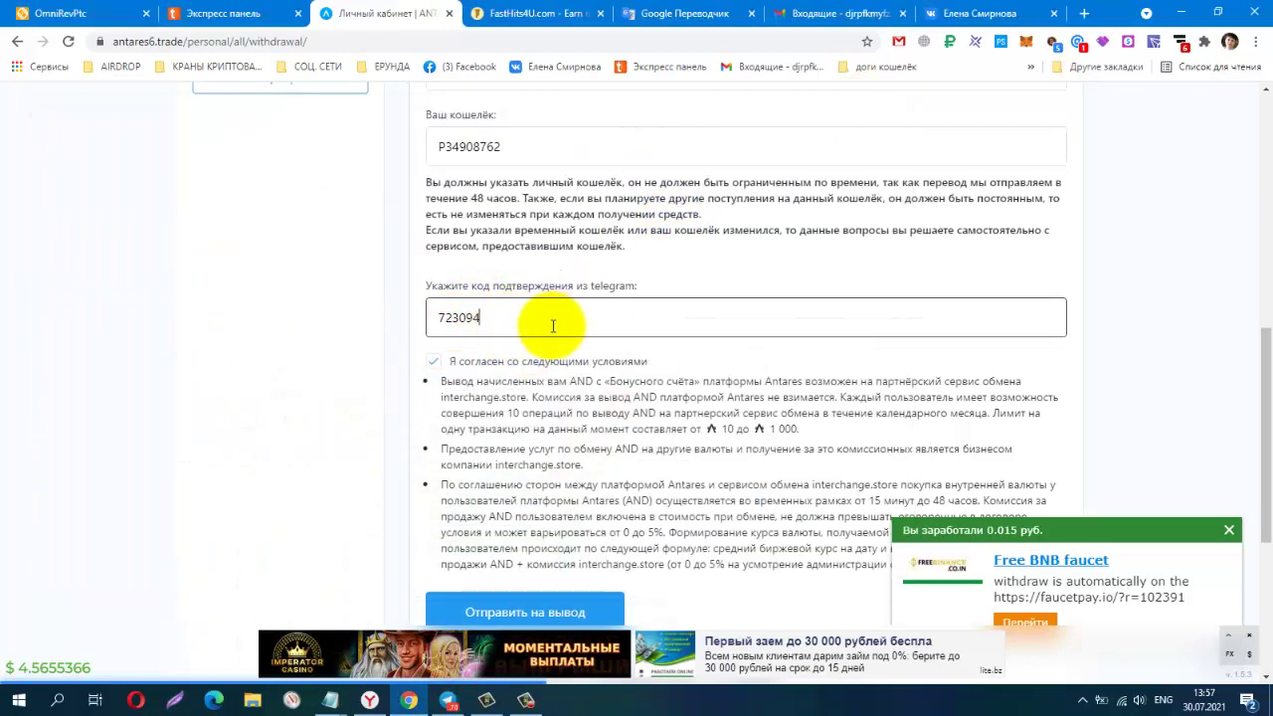
Submit the withdrawal request and confirm sending 80 AND to the entered wallet.
scroll(553, 325, down, 2)
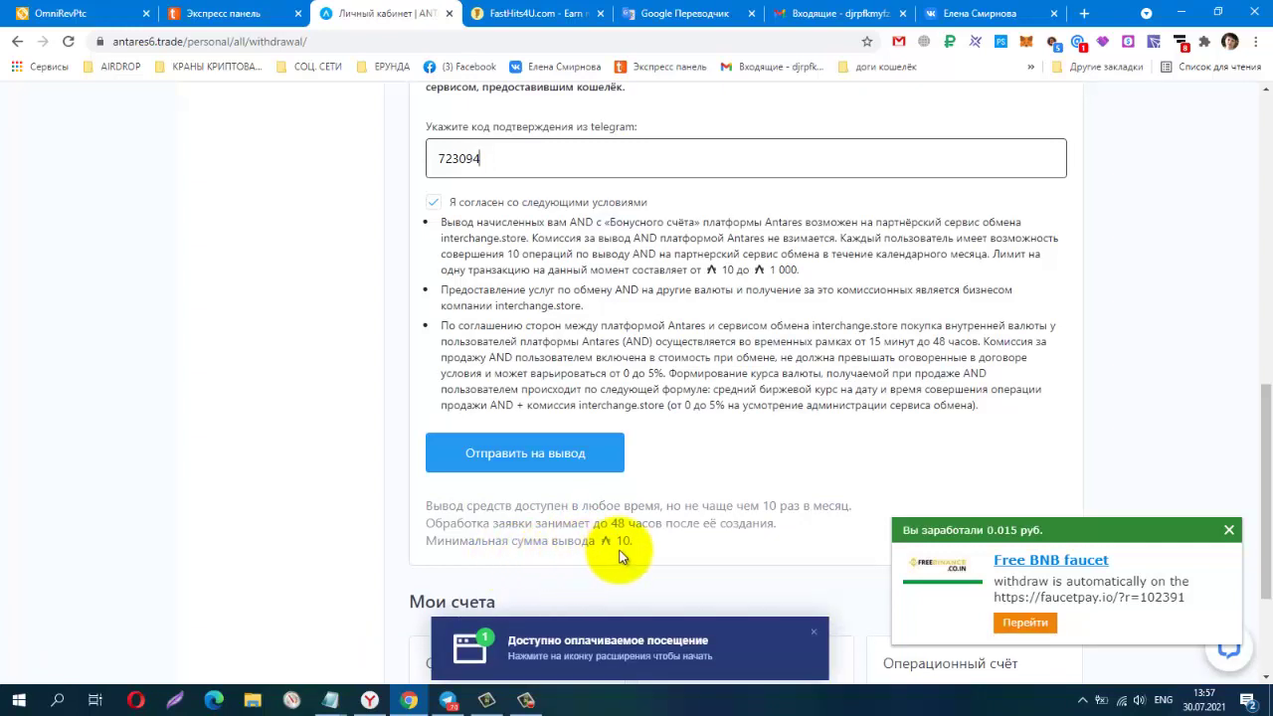
click(558, 458)
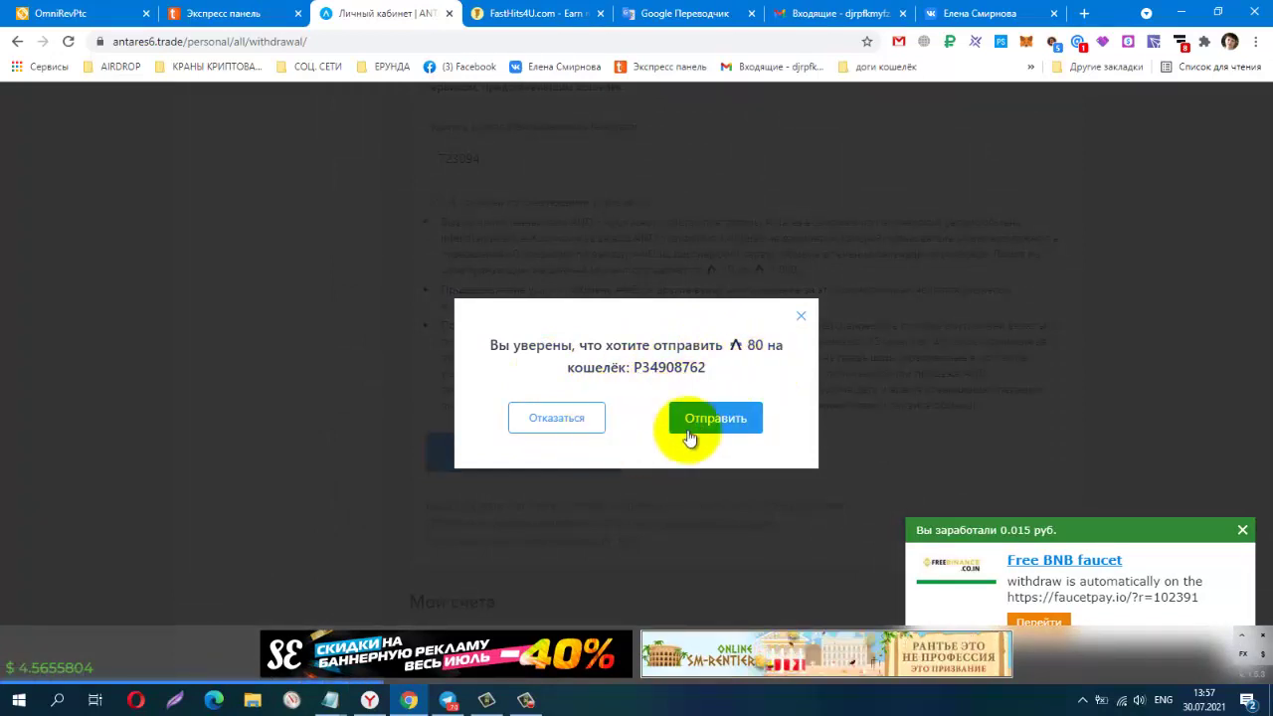
click(730, 421)
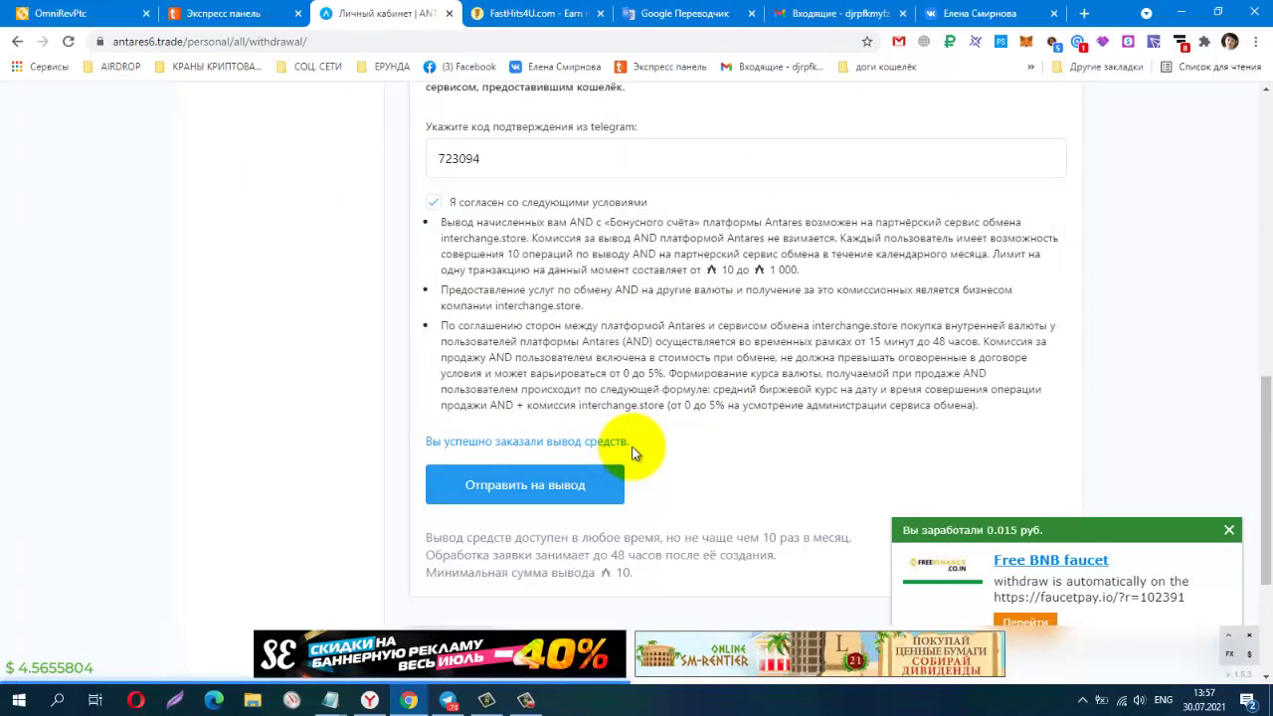
Examine the request status, account balances and withdrawal history on the withdrawal page, and close the advertisement pop-up.
scroll(633, 450, down, 3)
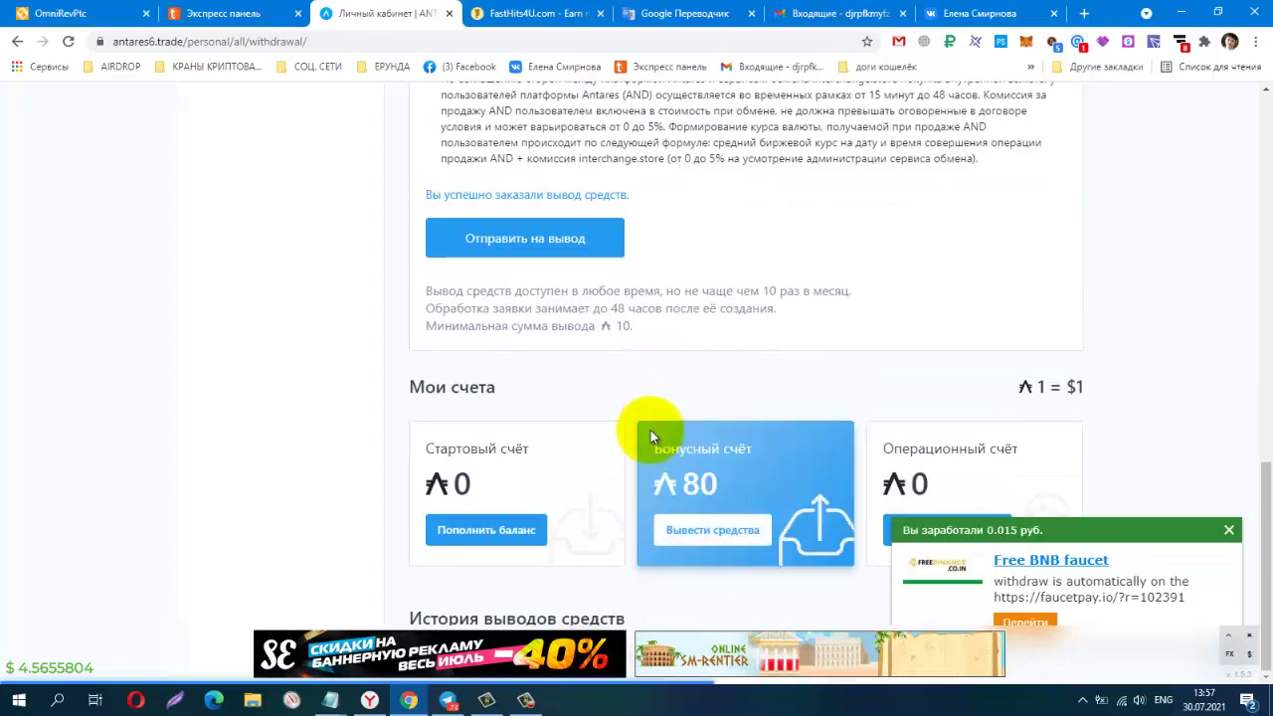
click(650, 430)
scroll(664, 429, down, 10)
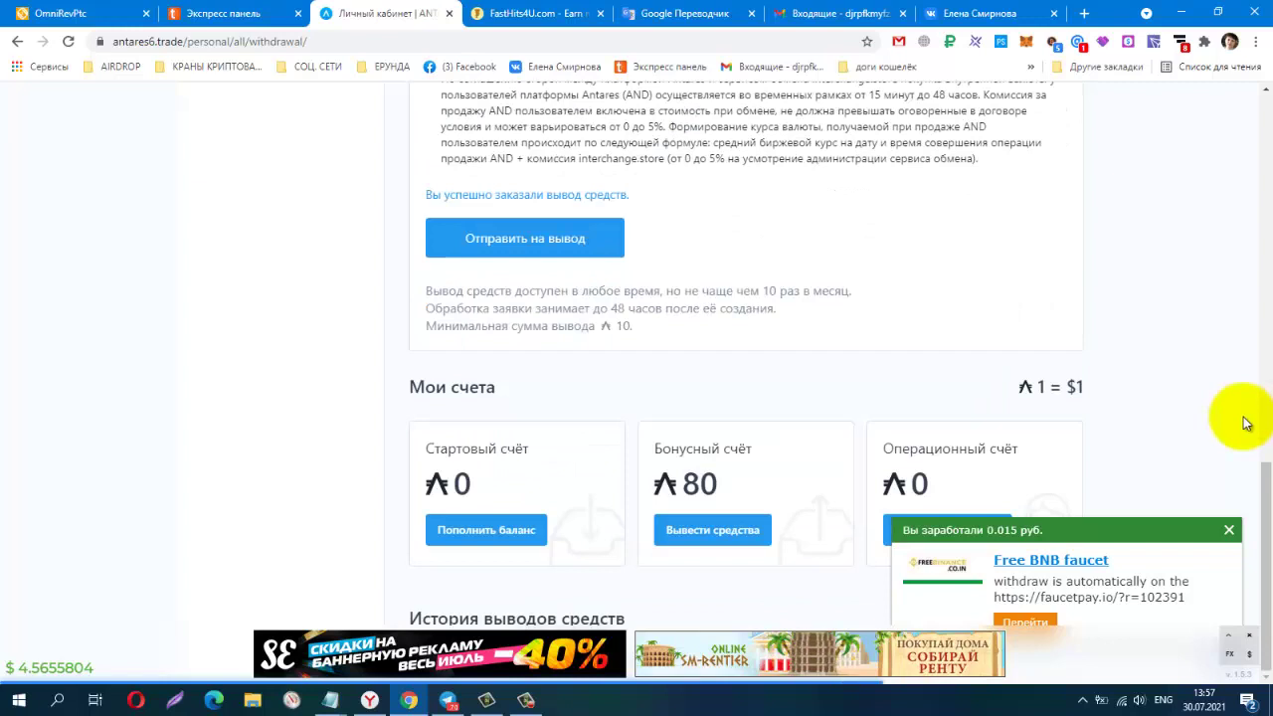
click(1229, 530)
scroll(1163, 457, up, 2)
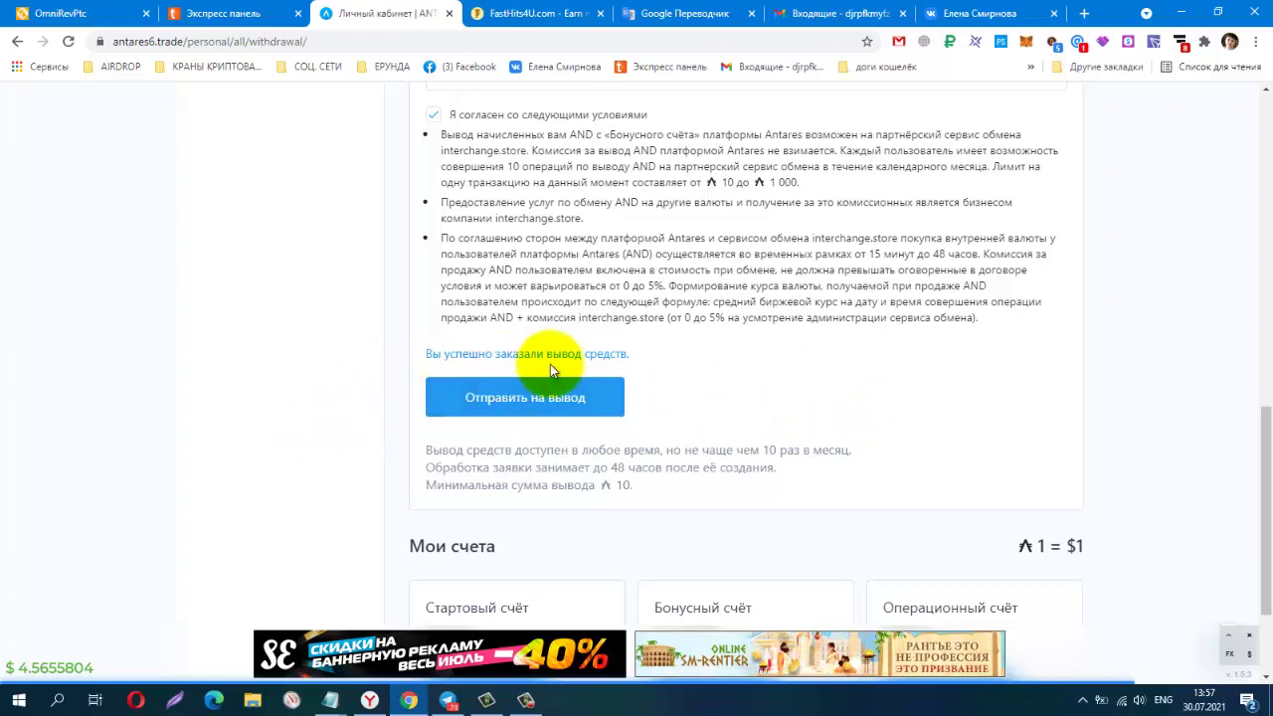
scroll(1058, 435, down, 2)
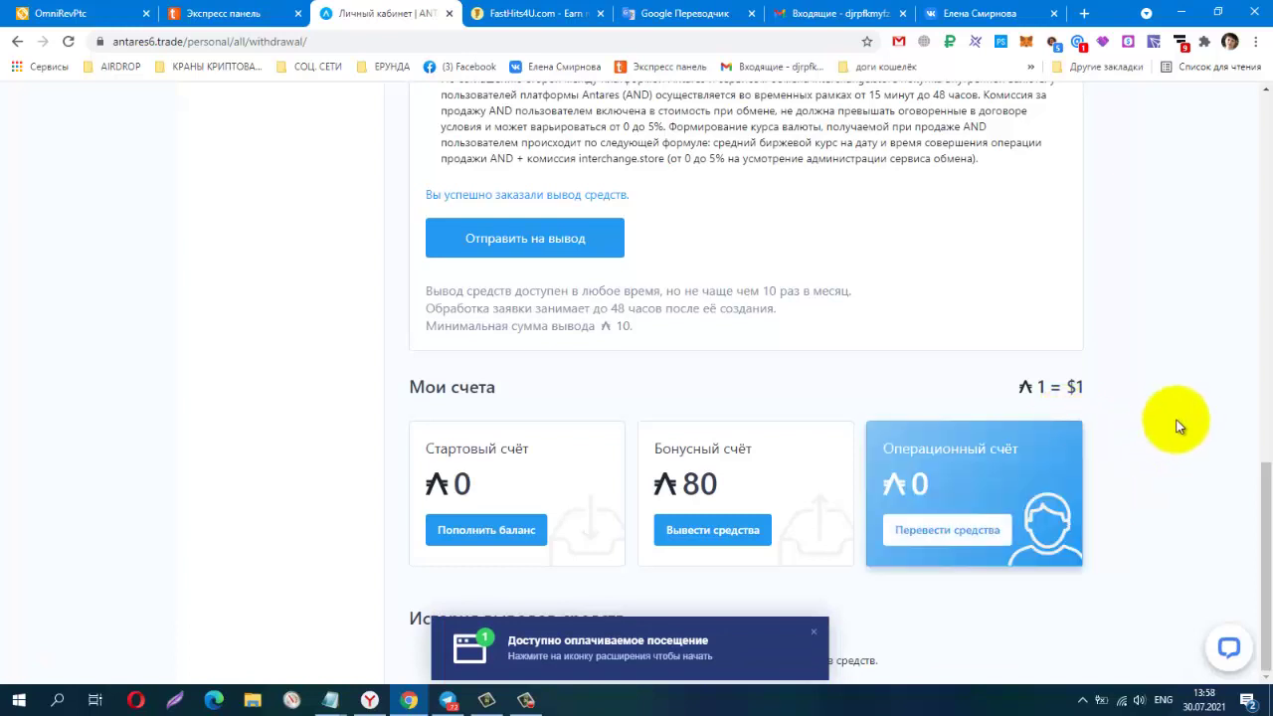
Reload the withdrawal page and check the 80 AND request's entry and status in the withdrawal history.
click(67, 42)
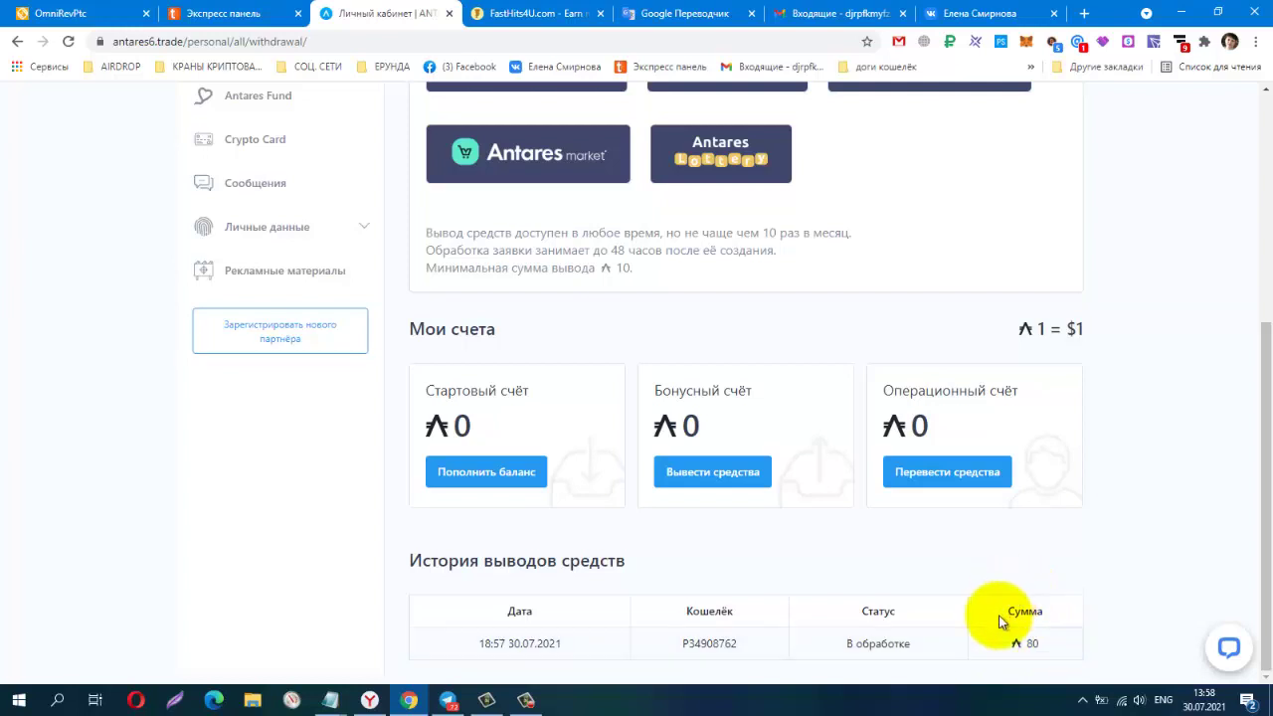
double_click(1026, 644)
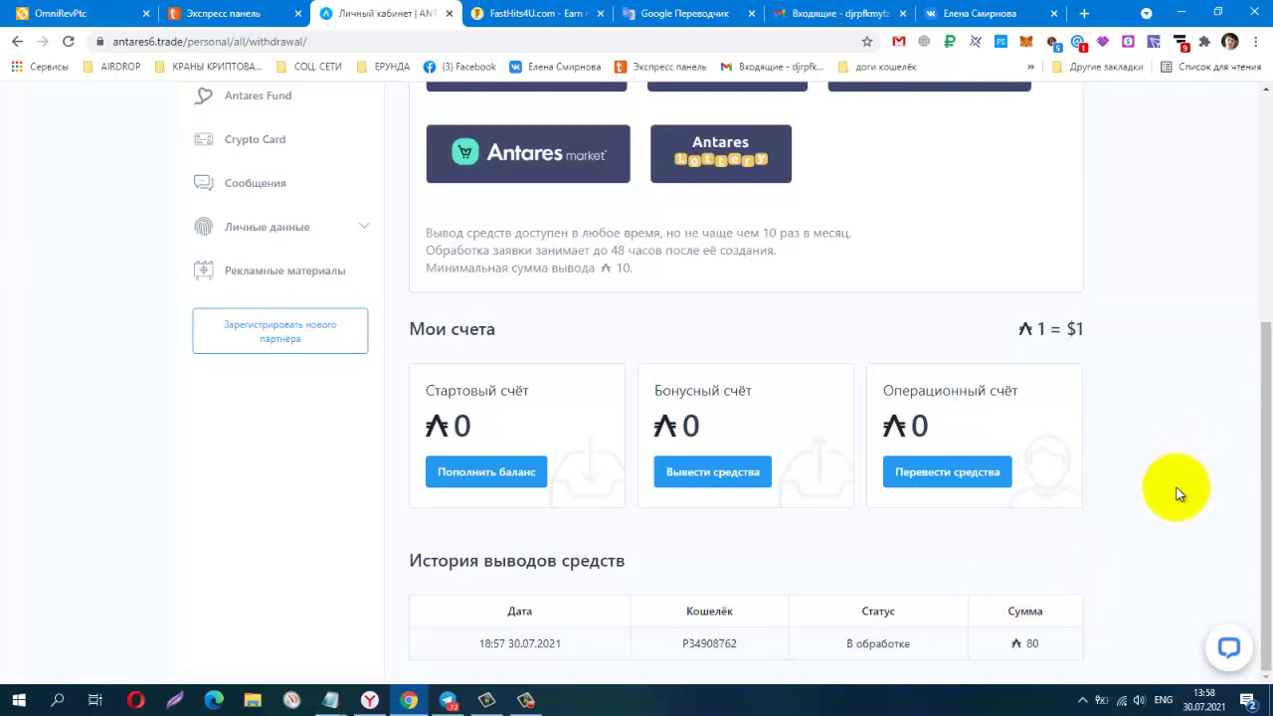
Open the partner structure page of the team section and review the registered partners in the partner list.
scroll(1151, 502, up, 4)
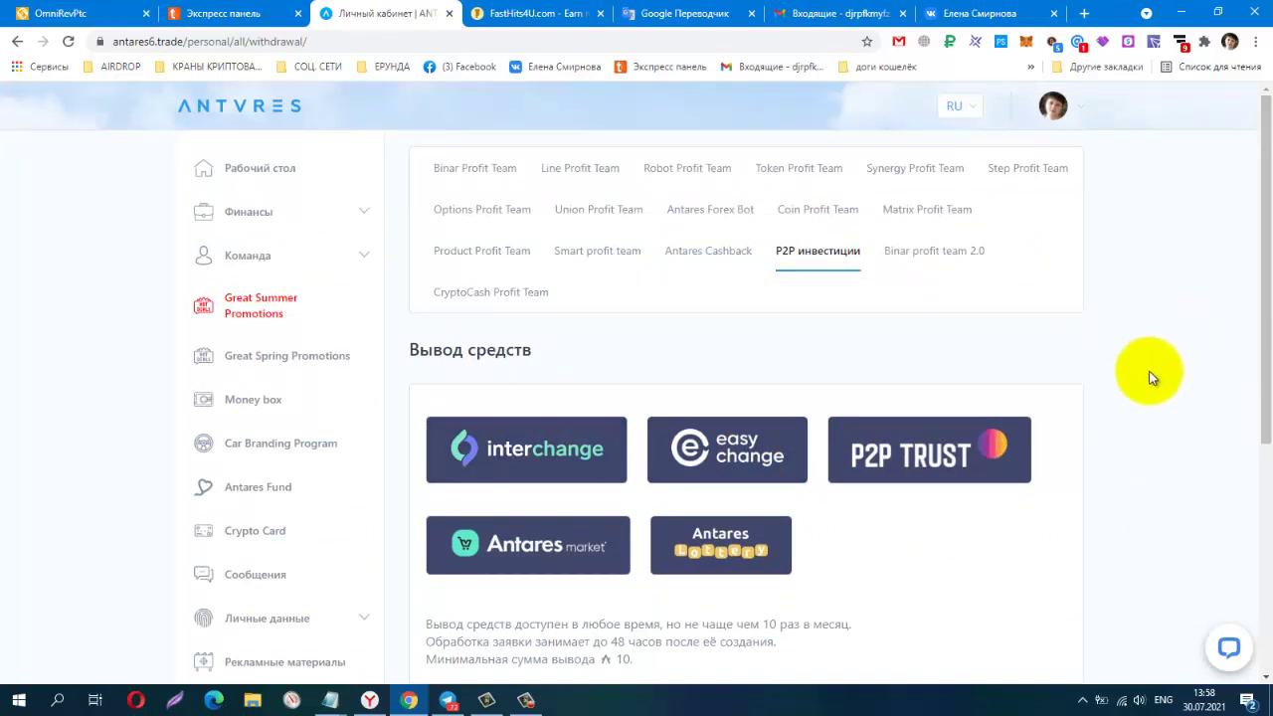
click(265, 261)
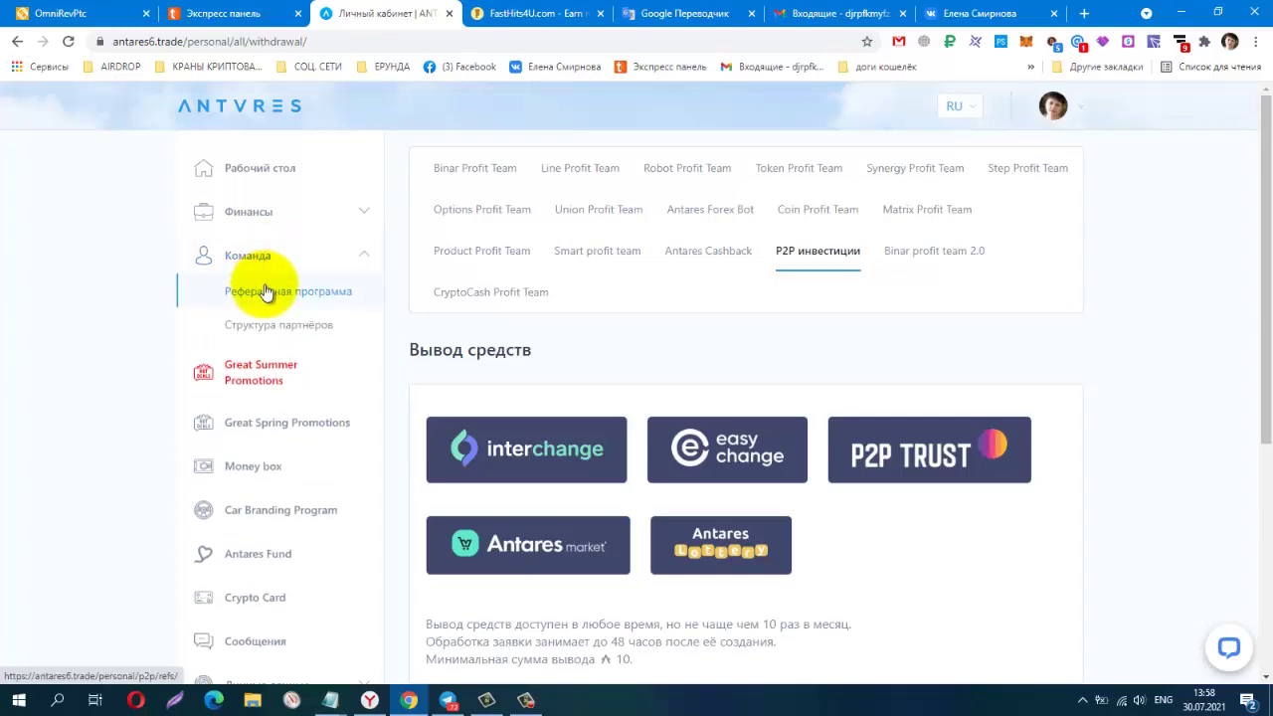
click(256, 332)
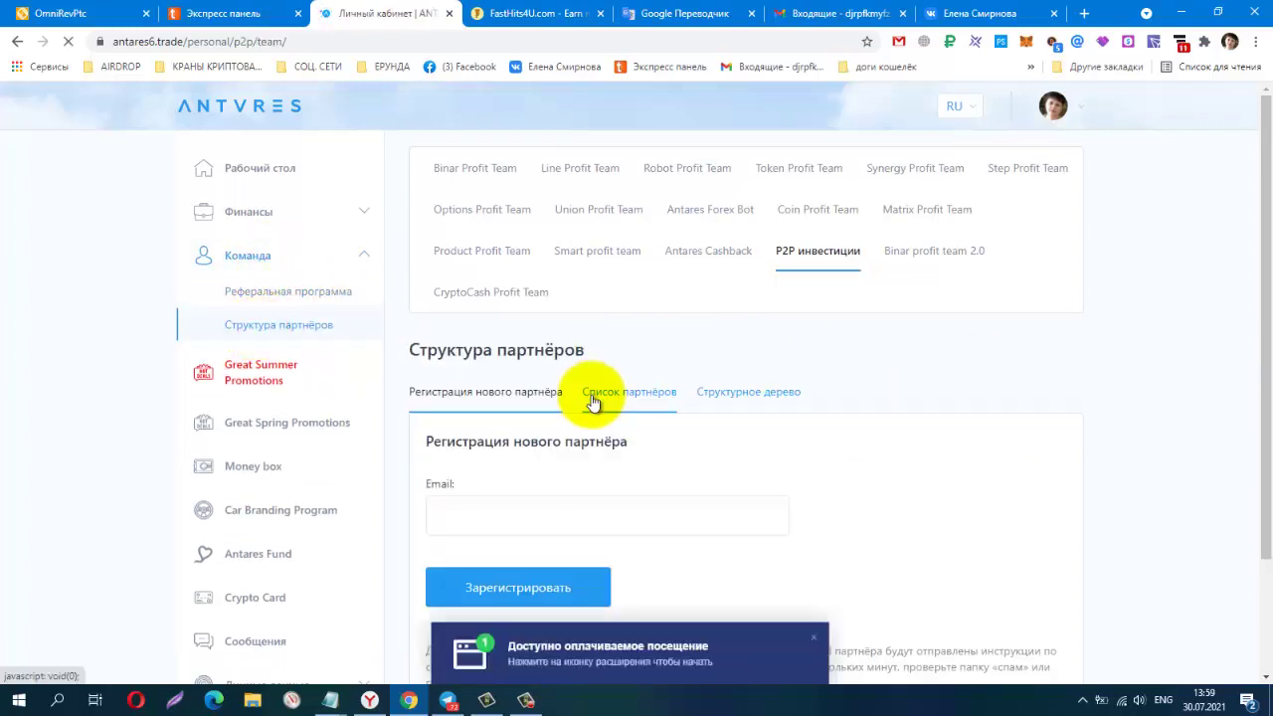
click(648, 396)
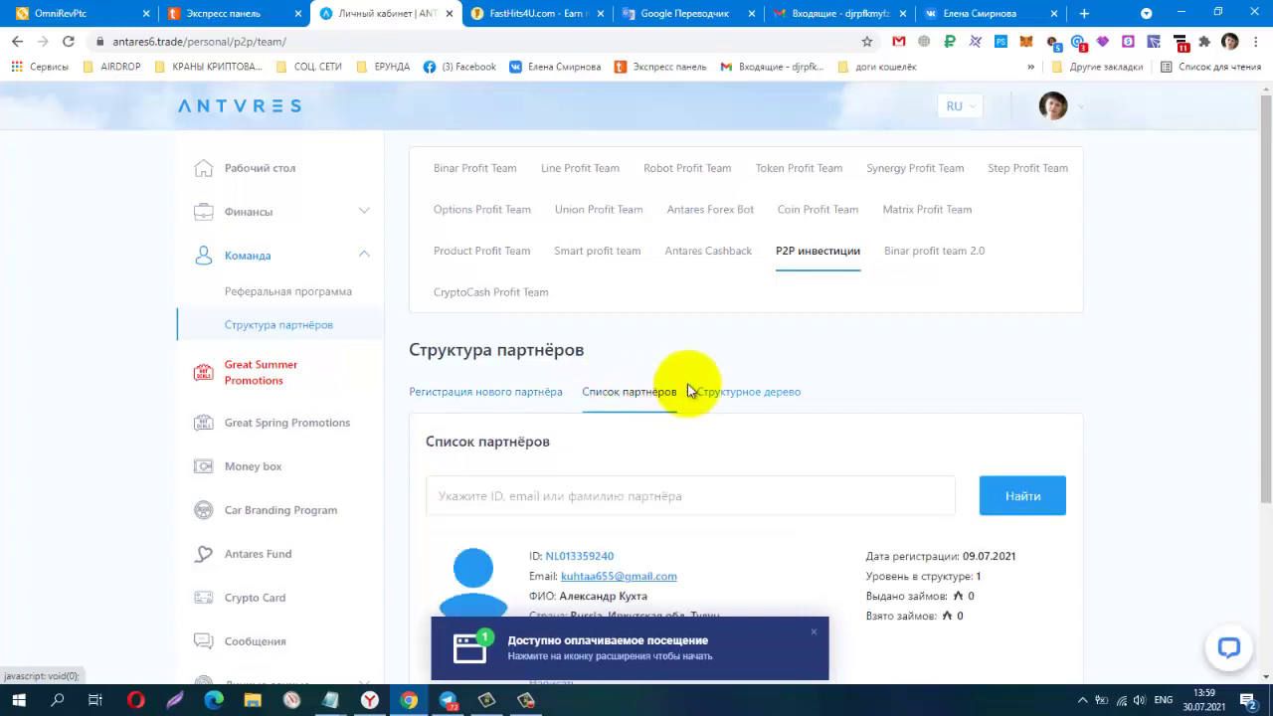
scroll(1122, 376, down, 3)
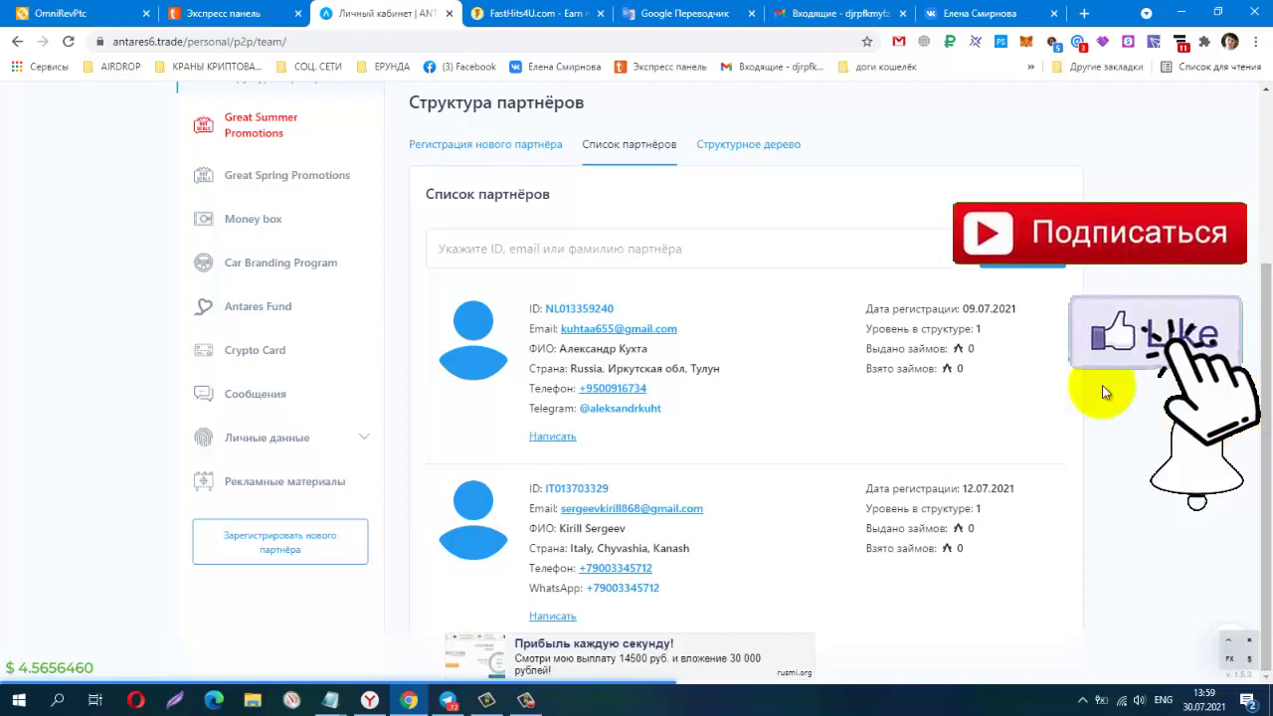
scroll(944, 341, up, 3)
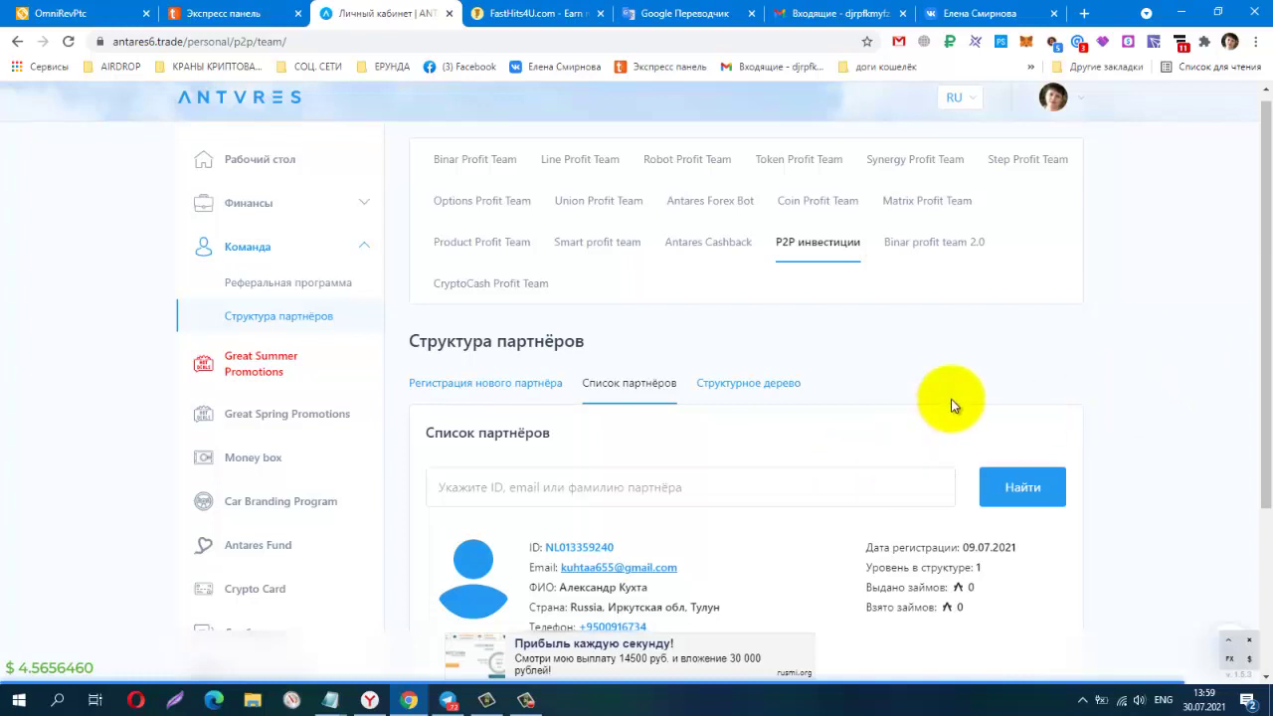
Return to the P2P investments dashboard and open the investments/loans page in the finance section to view the loan payout information.
click(266, 175)
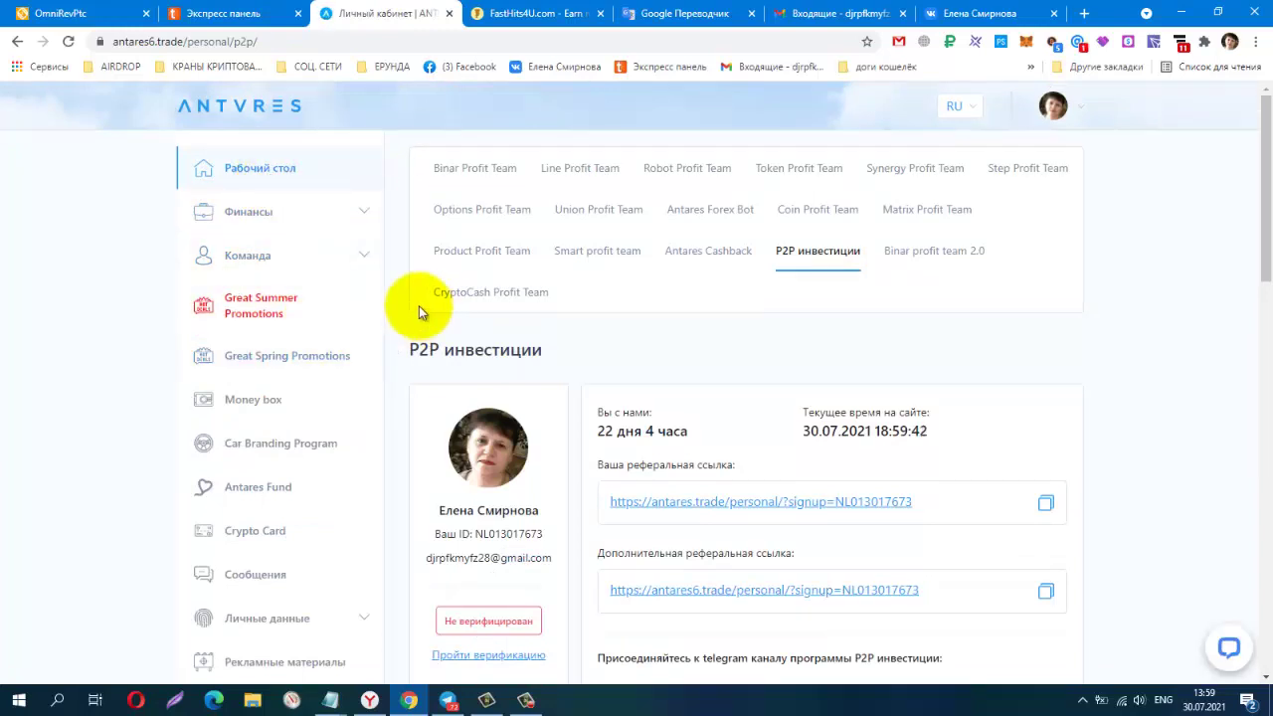
click(252, 213)
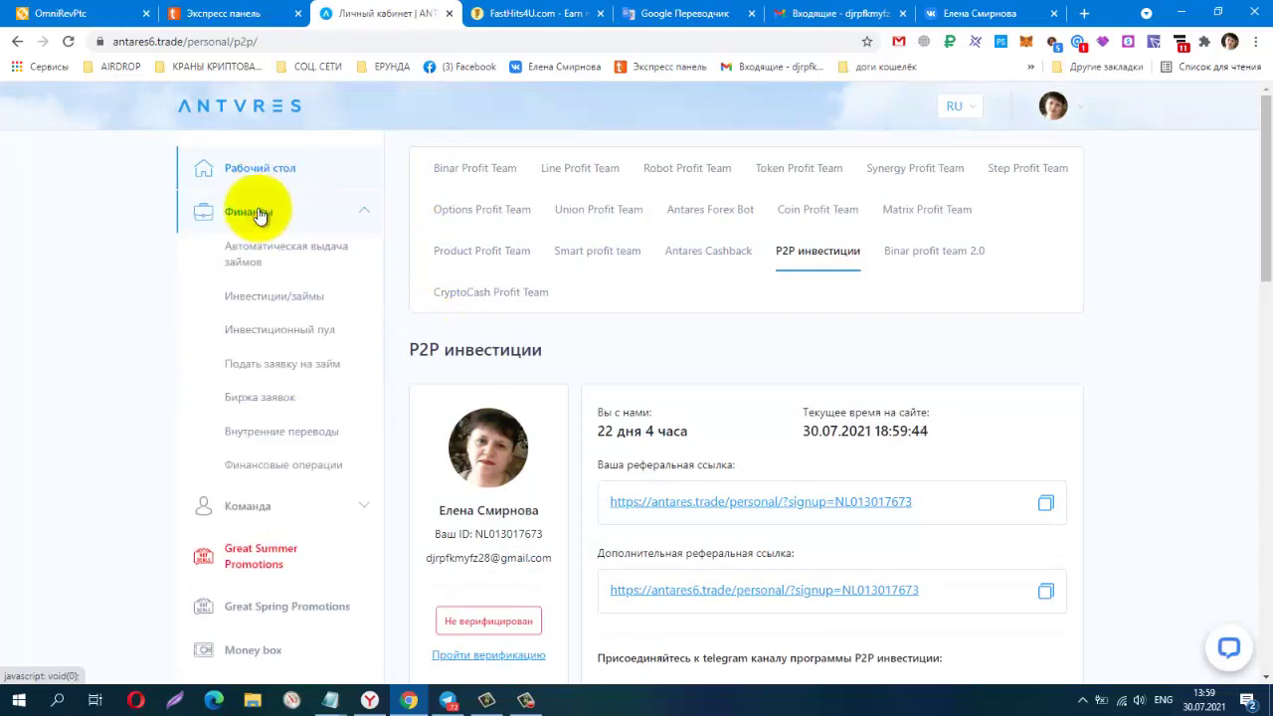
click(264, 296)
scroll(694, 401, down, 2)
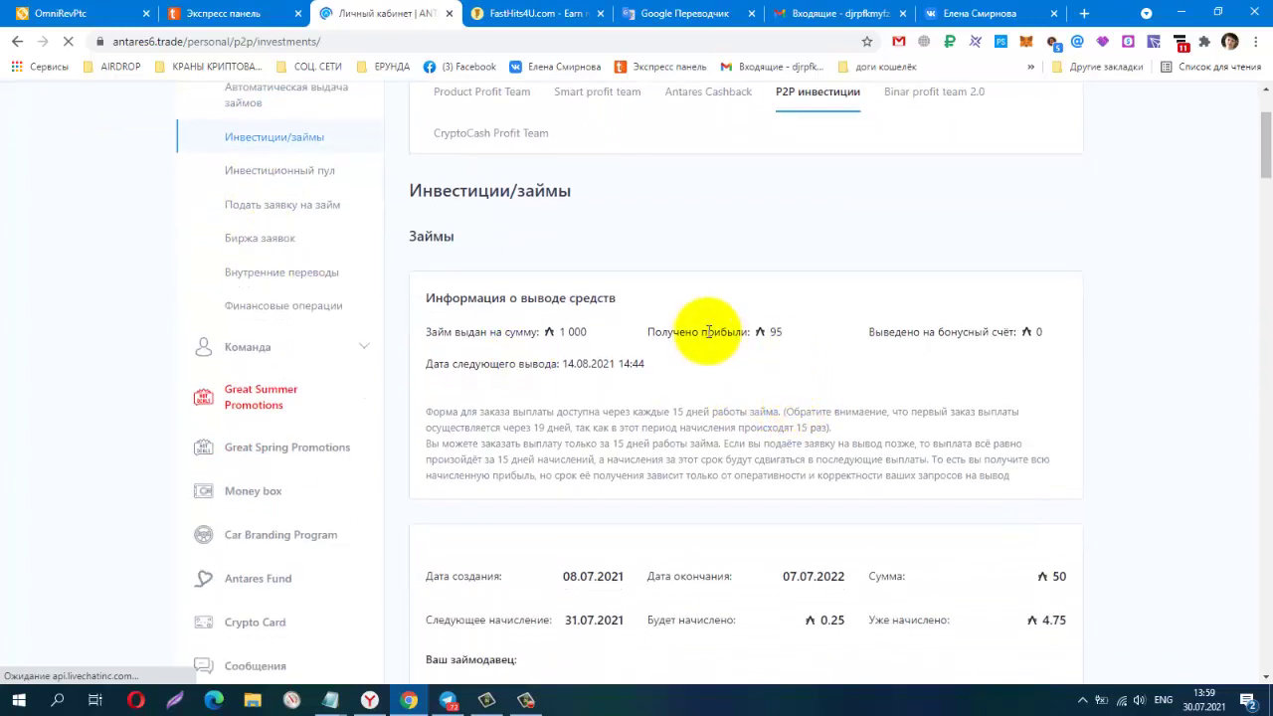